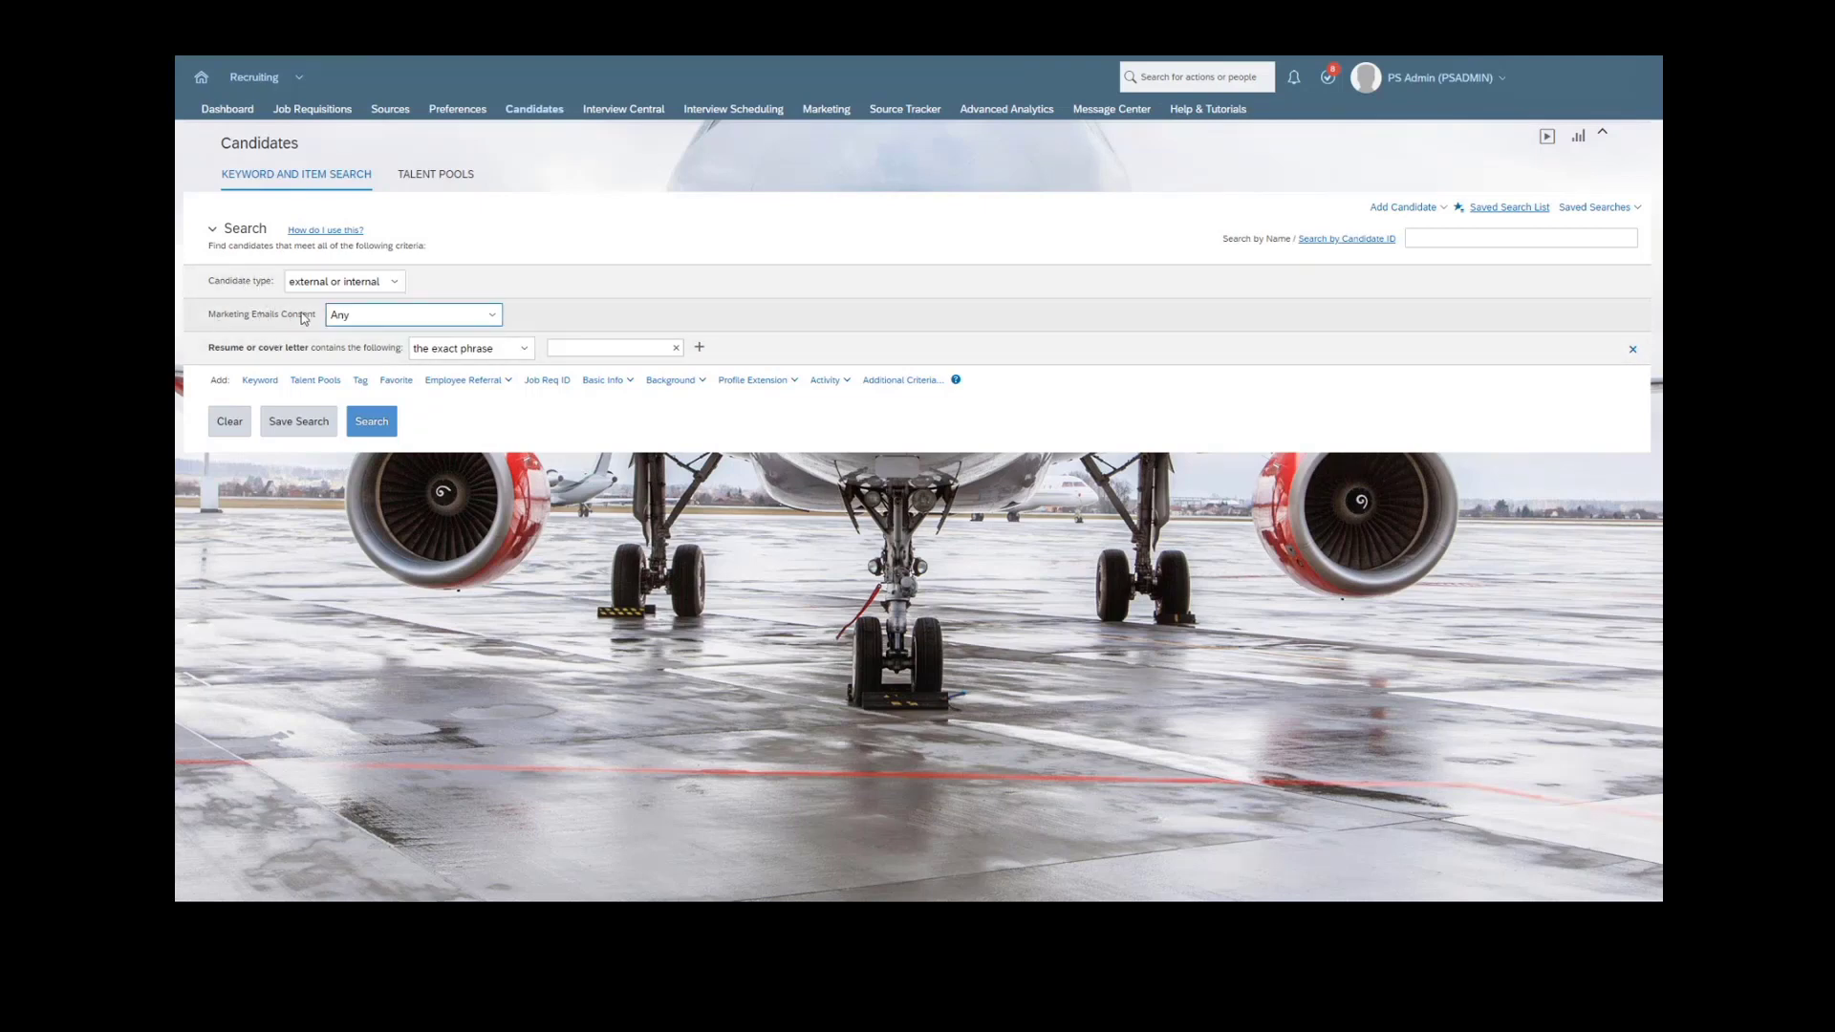
- Try the Neither Accepted nor Declined option for Marketing Emails Consent, and return the filter to Any
{"action": "left_click", "coordinate": [376, 282]}
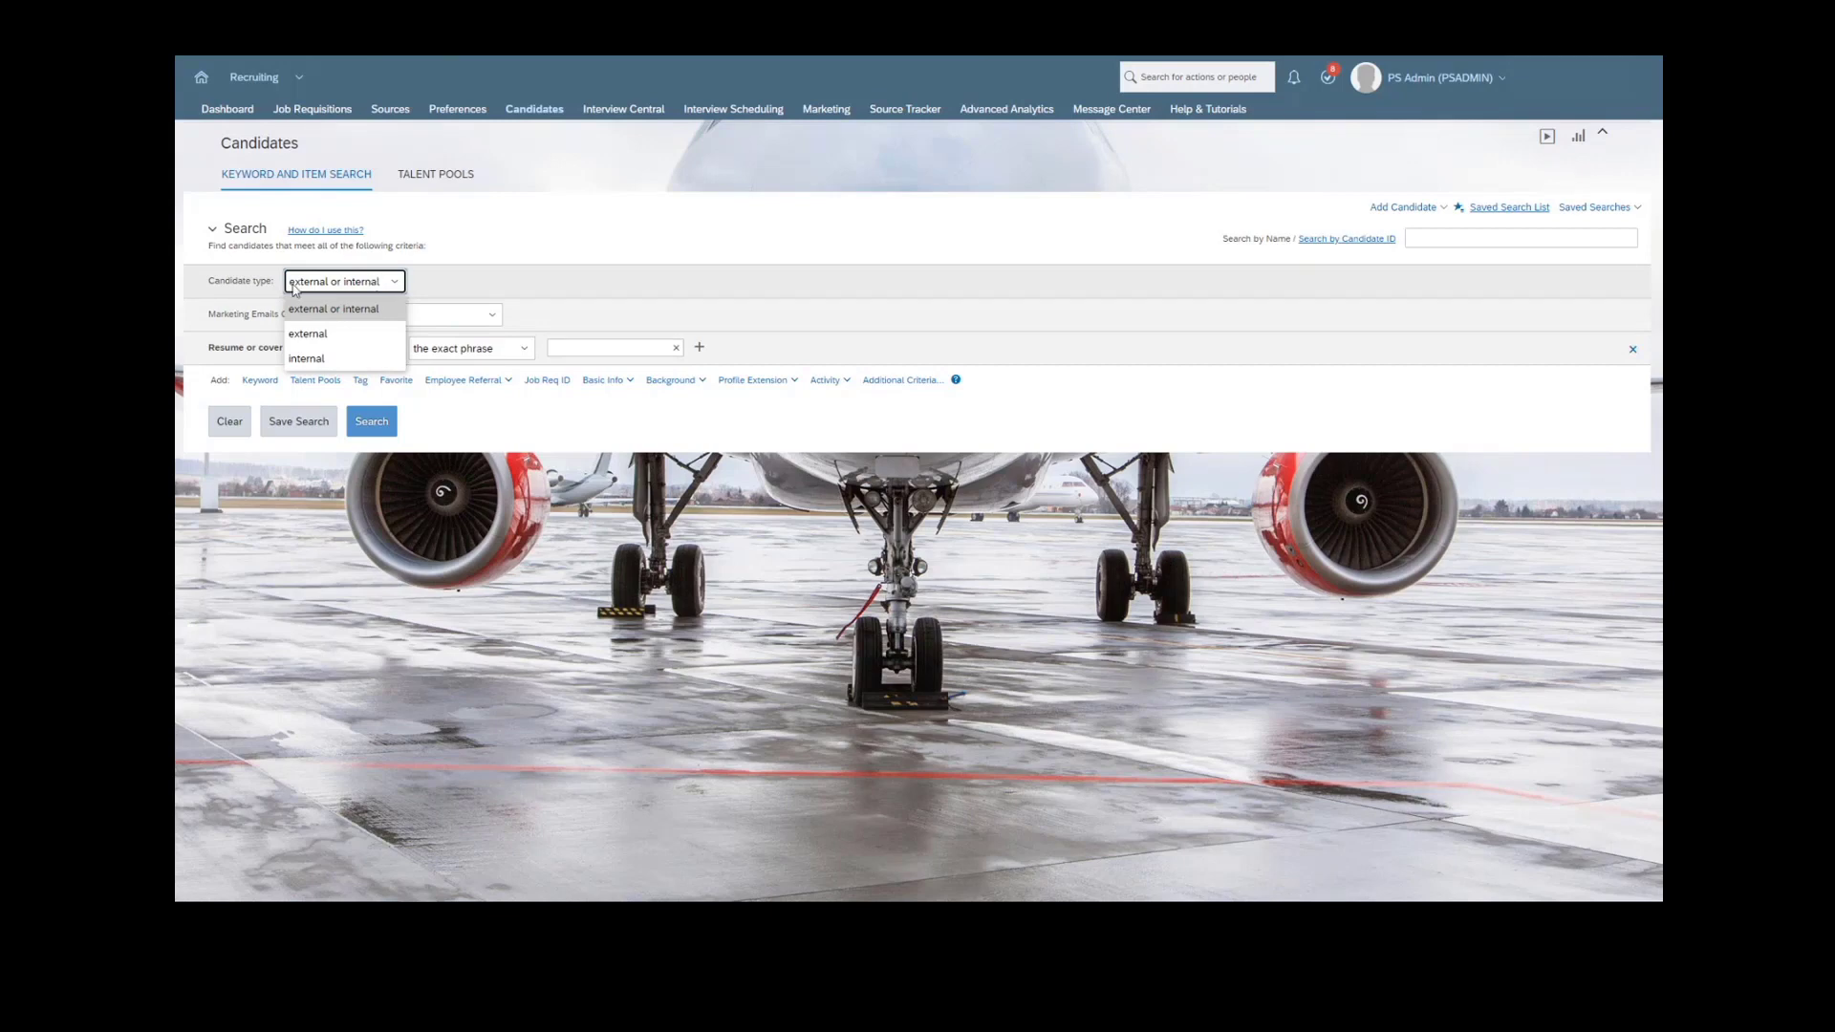
{"action": "left_click", "coordinate": [231, 318]}
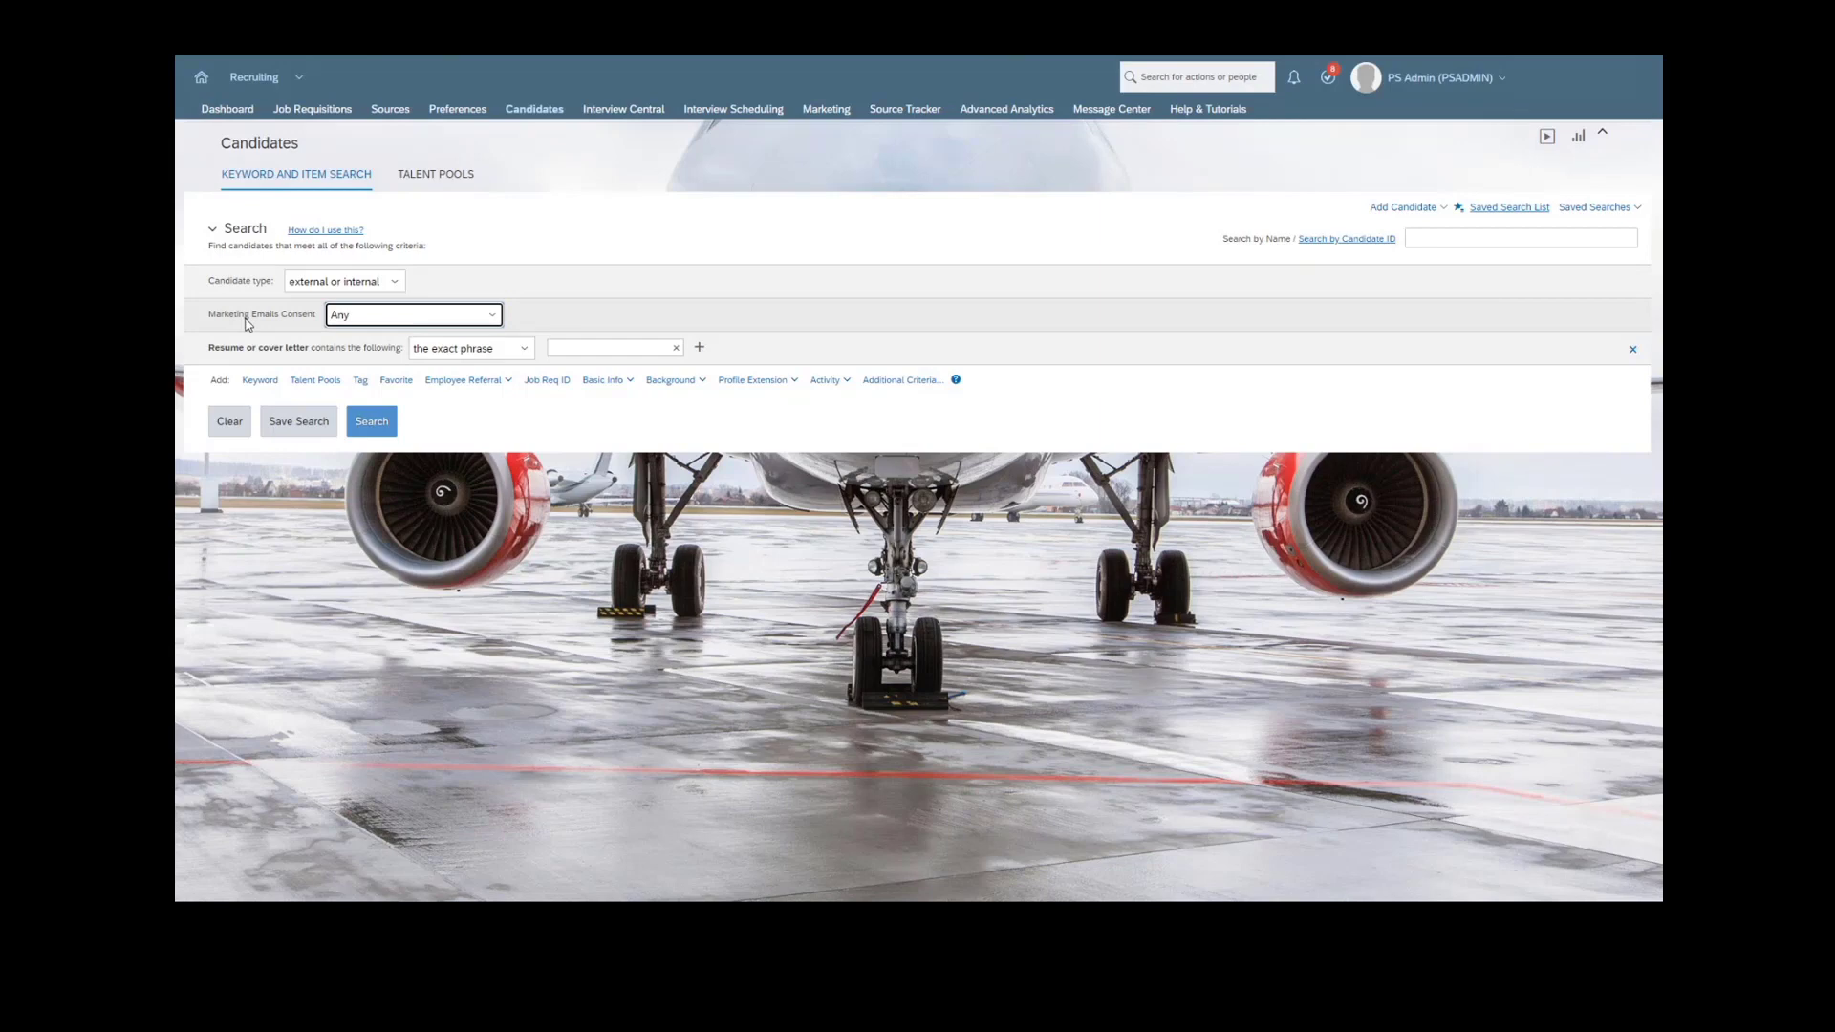
{"action": "left_click", "coordinate": [433, 325]}
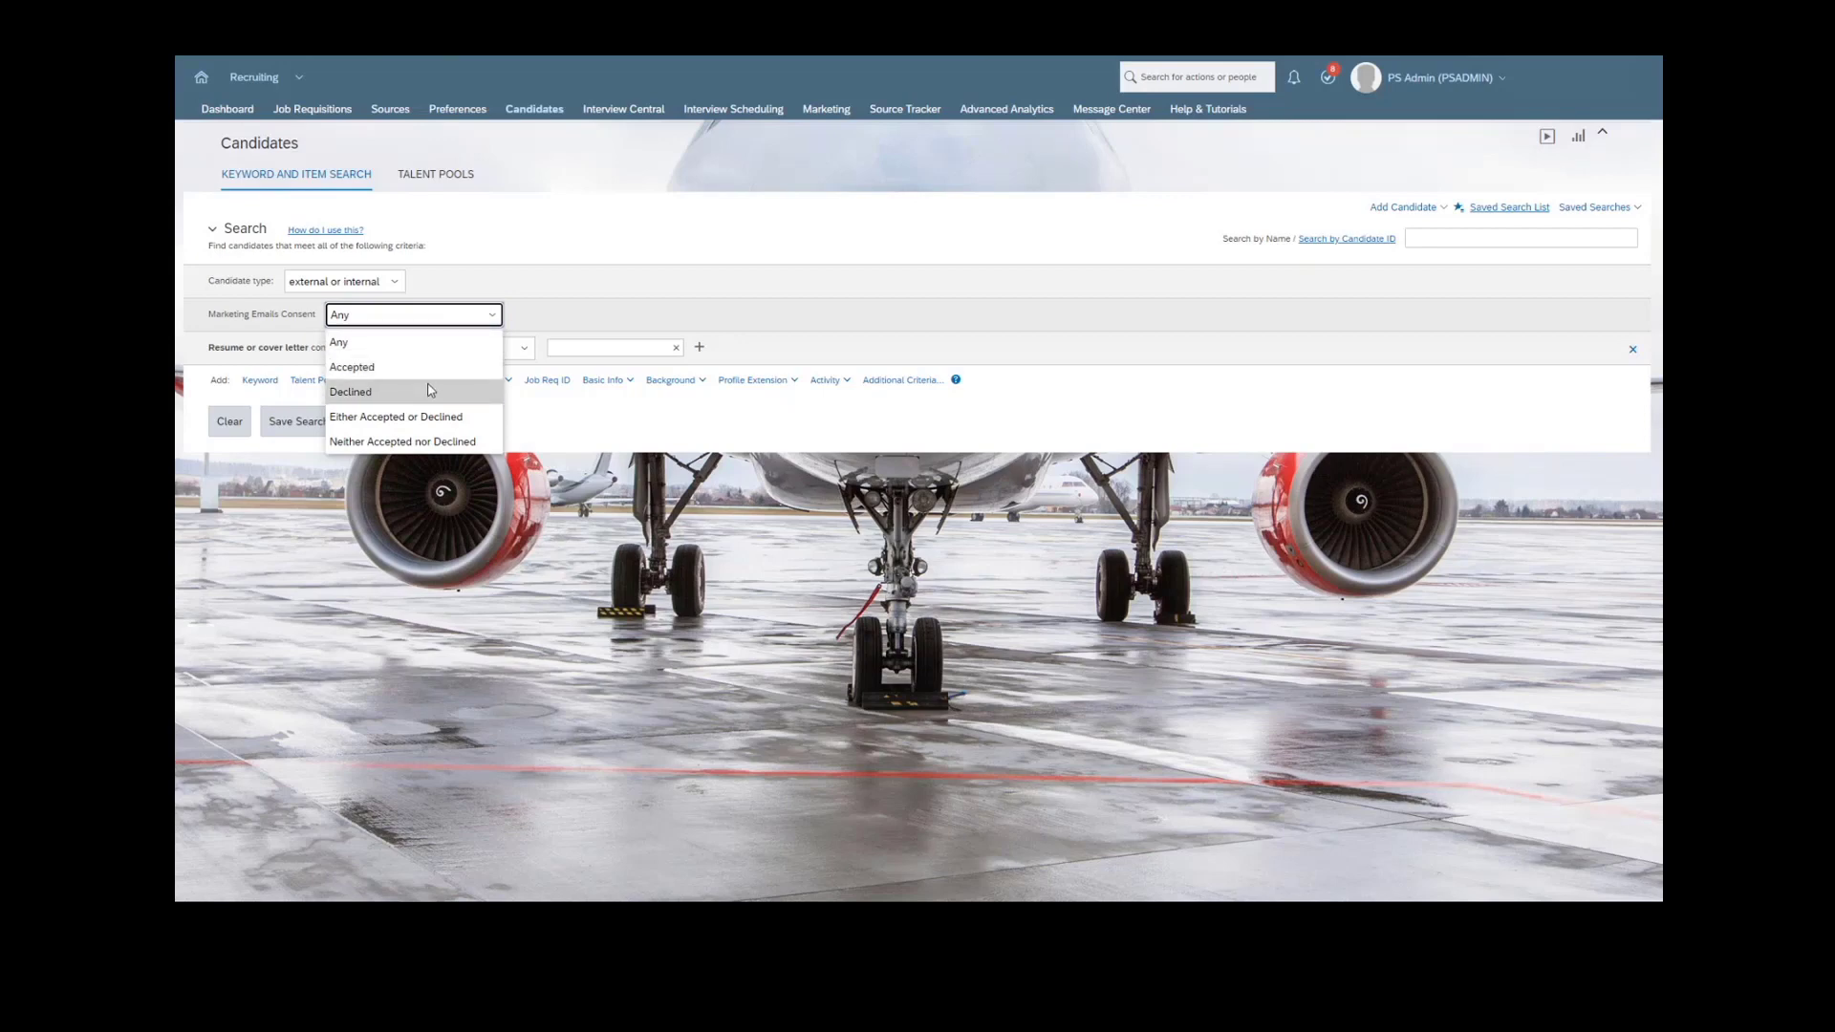
{"action": "left_click", "coordinate": [429, 442]}
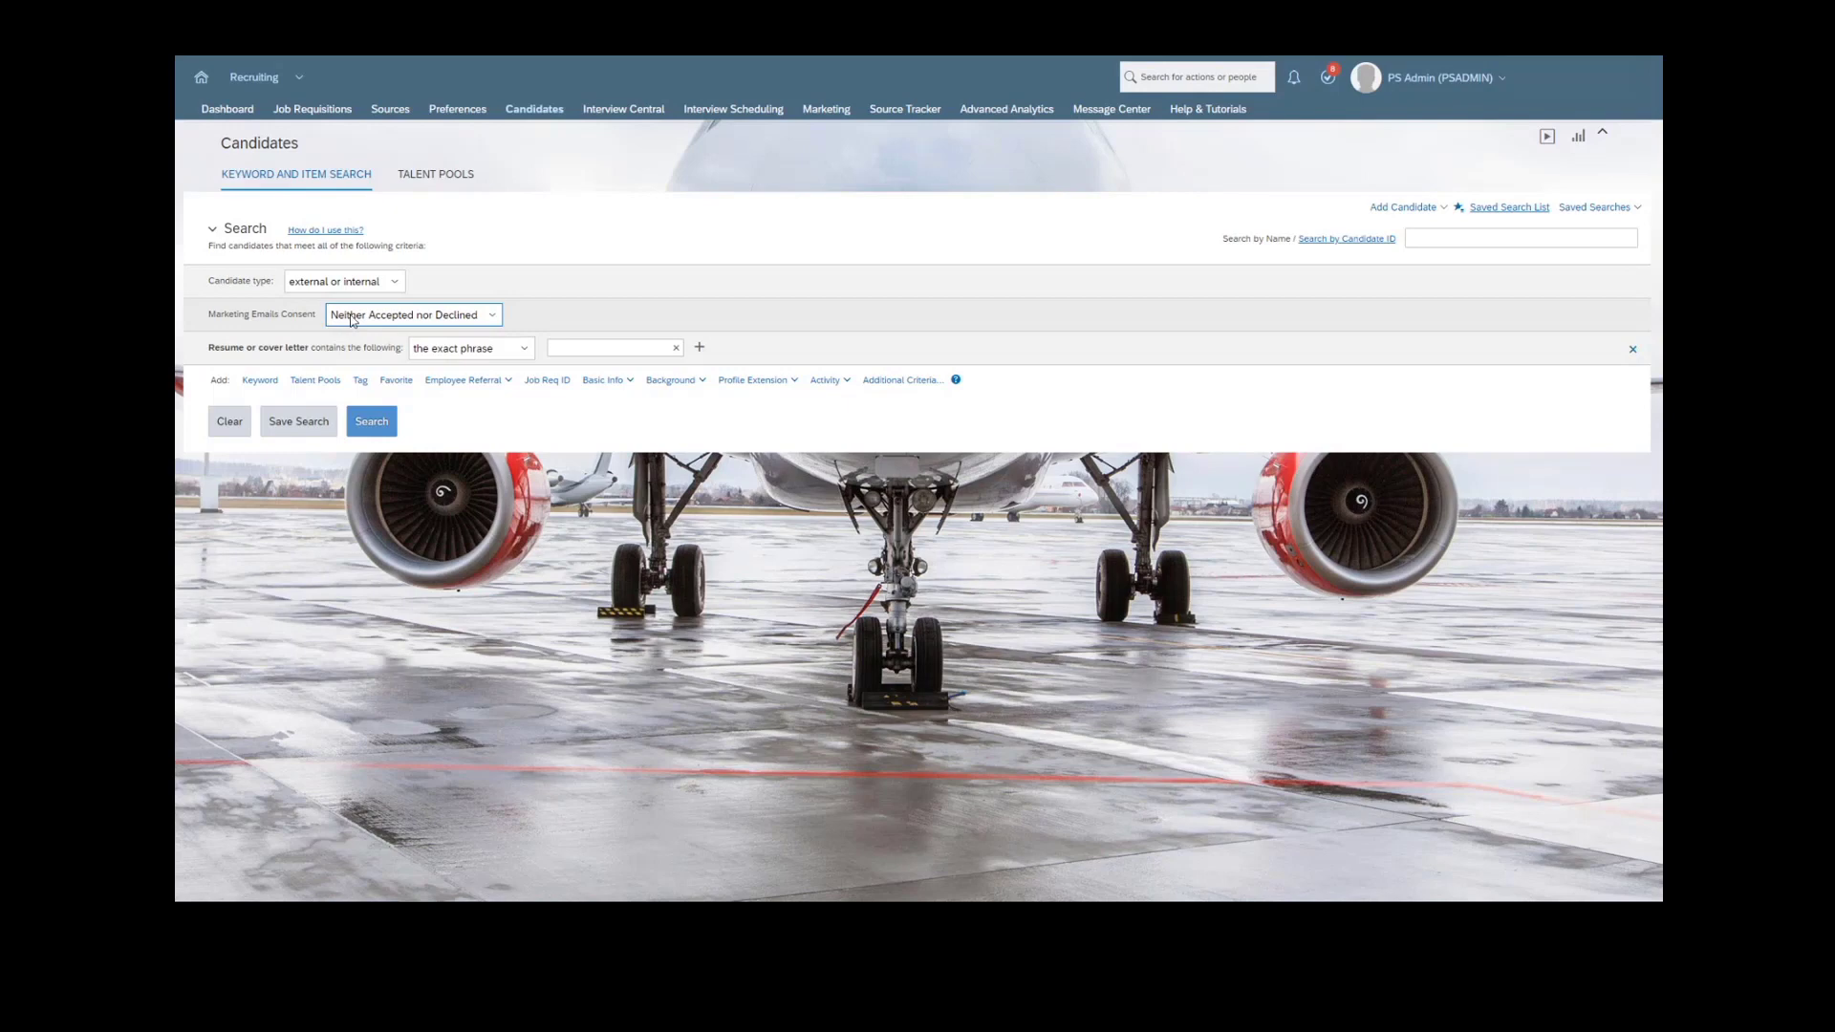
{"action": "left_click", "coordinate": [350, 319]}
{"action": "left_click", "coordinate": [354, 335]}
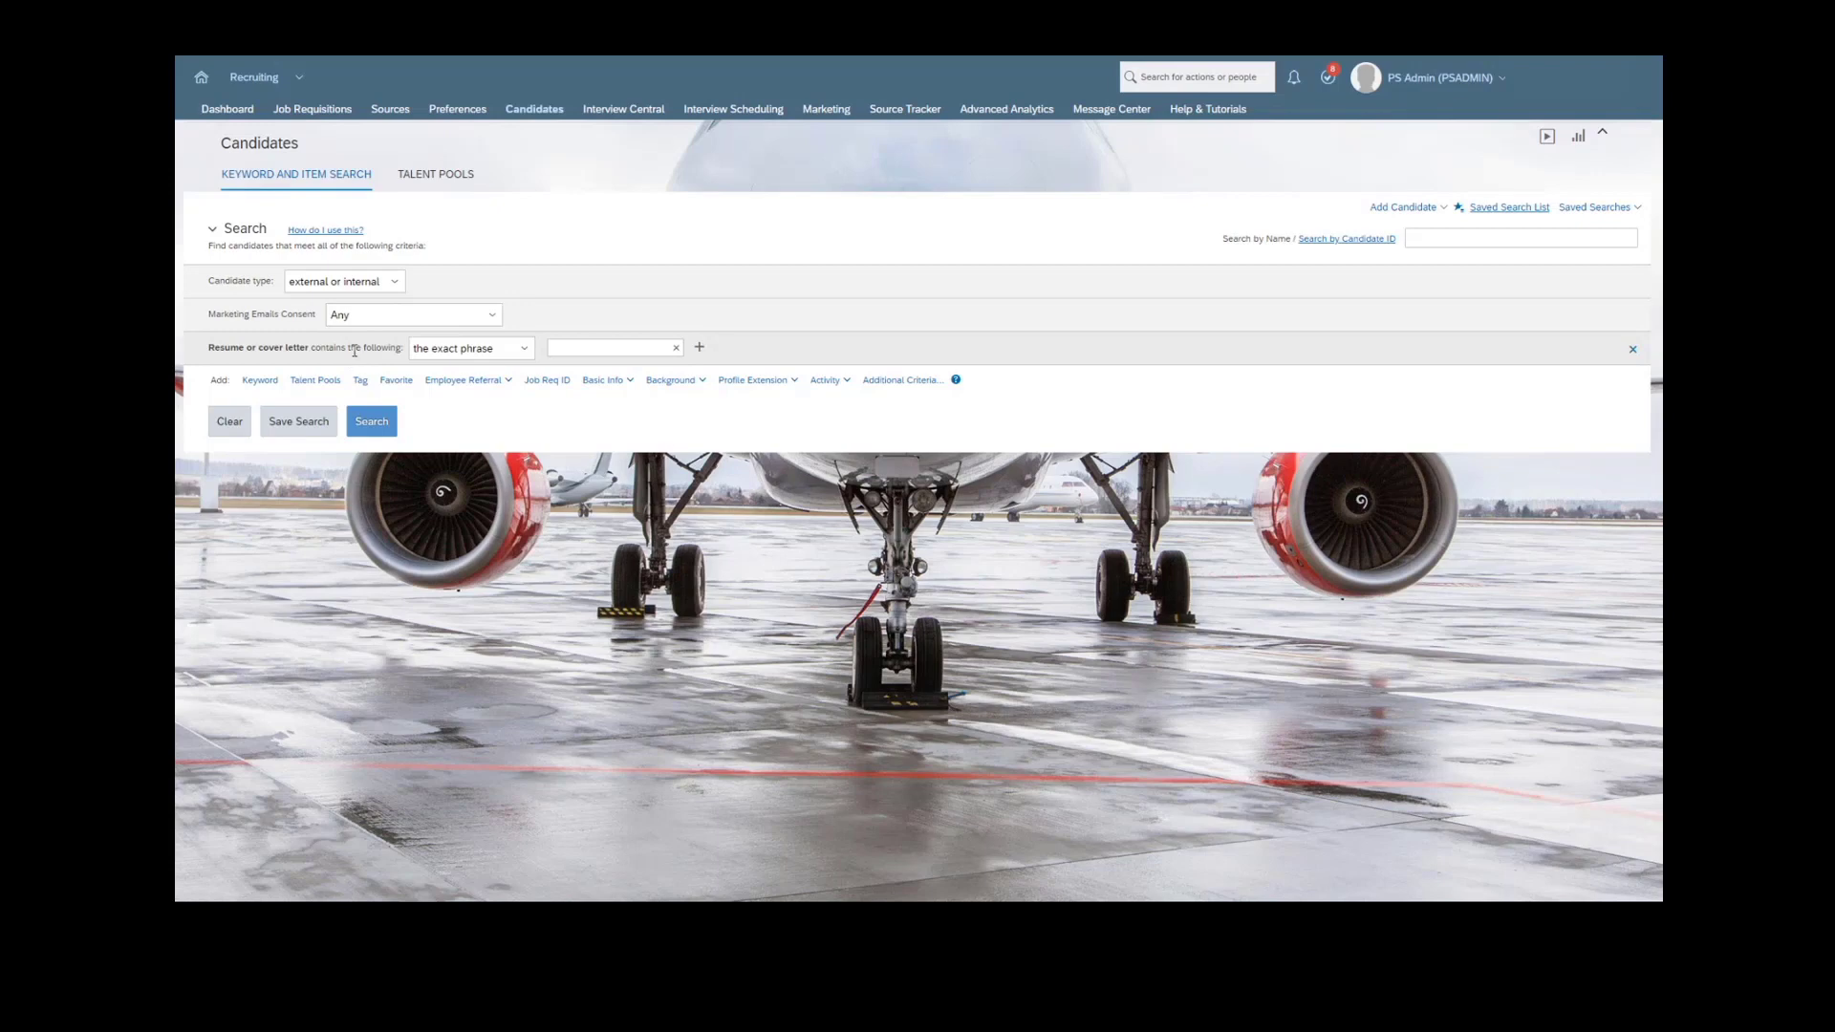
- Remove the resume or cover letter criterion and add a Data Capture Form activity criterion to the candidate search
{"action": "left_click", "coordinate": [601, 350]}
{"action": "left_click", "coordinate": [1632, 349]}
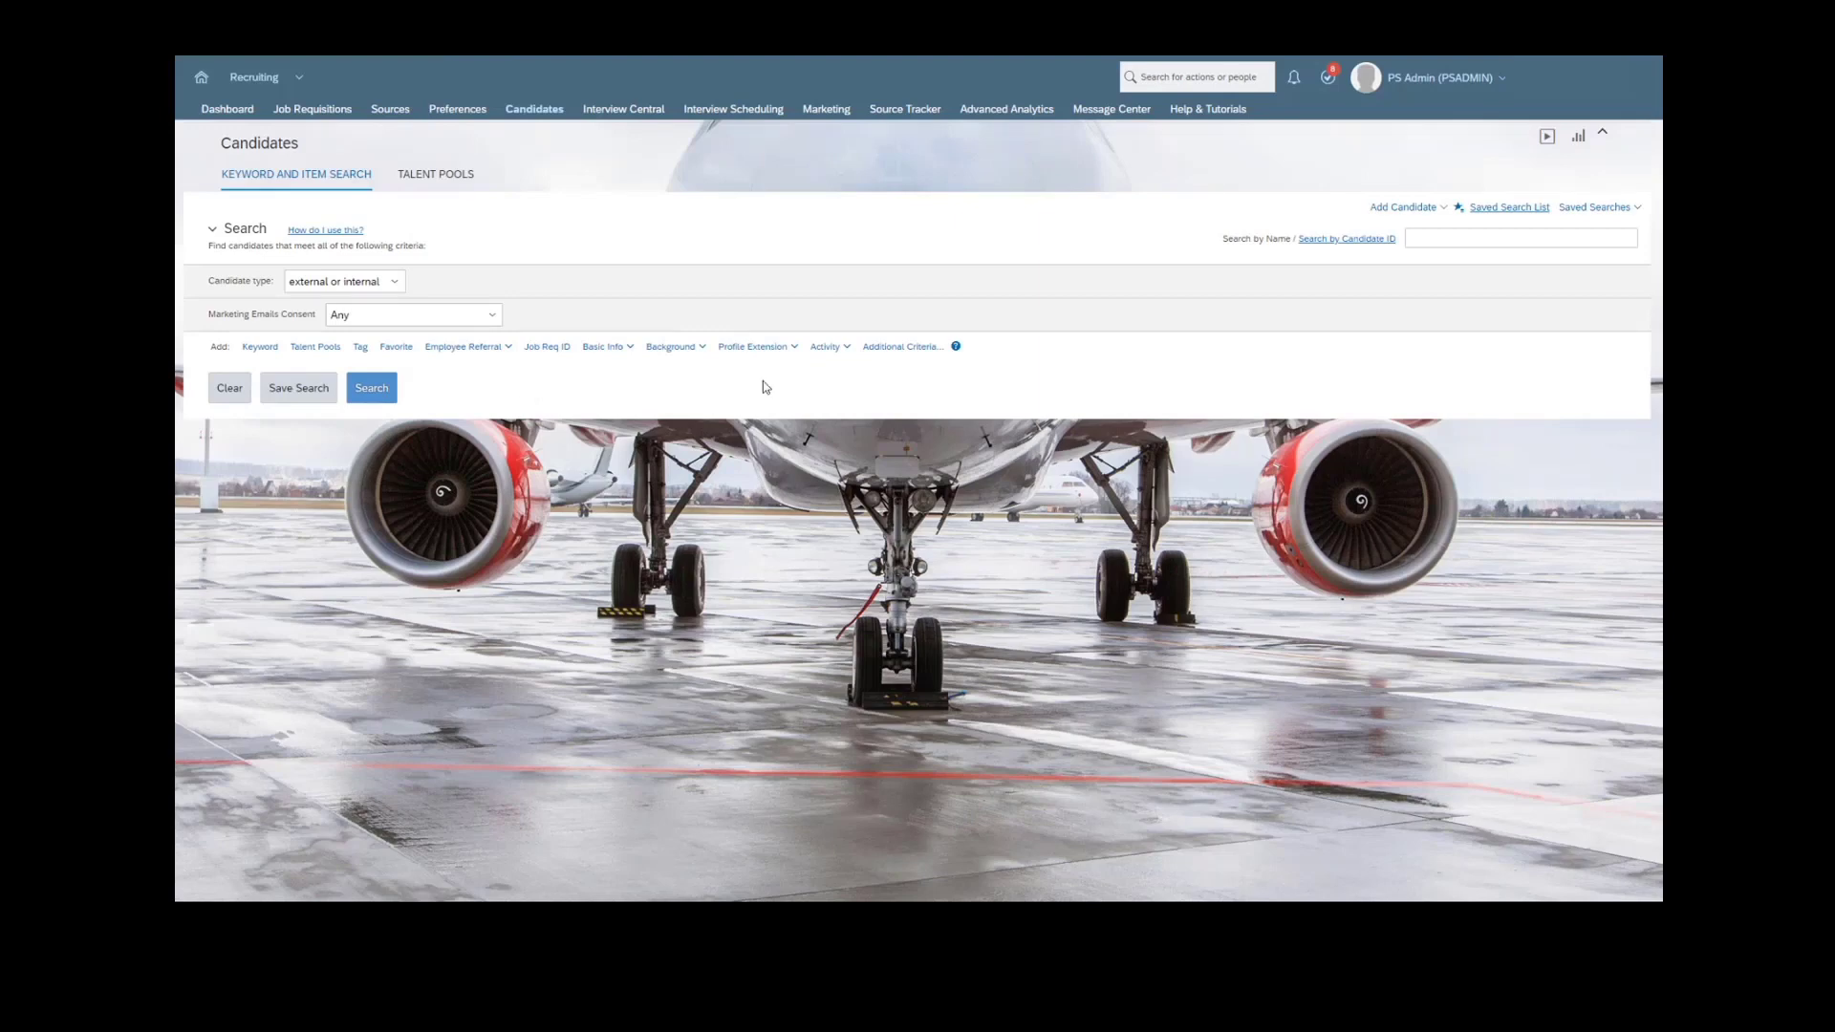
{"action": "left_click", "coordinate": [824, 347]}
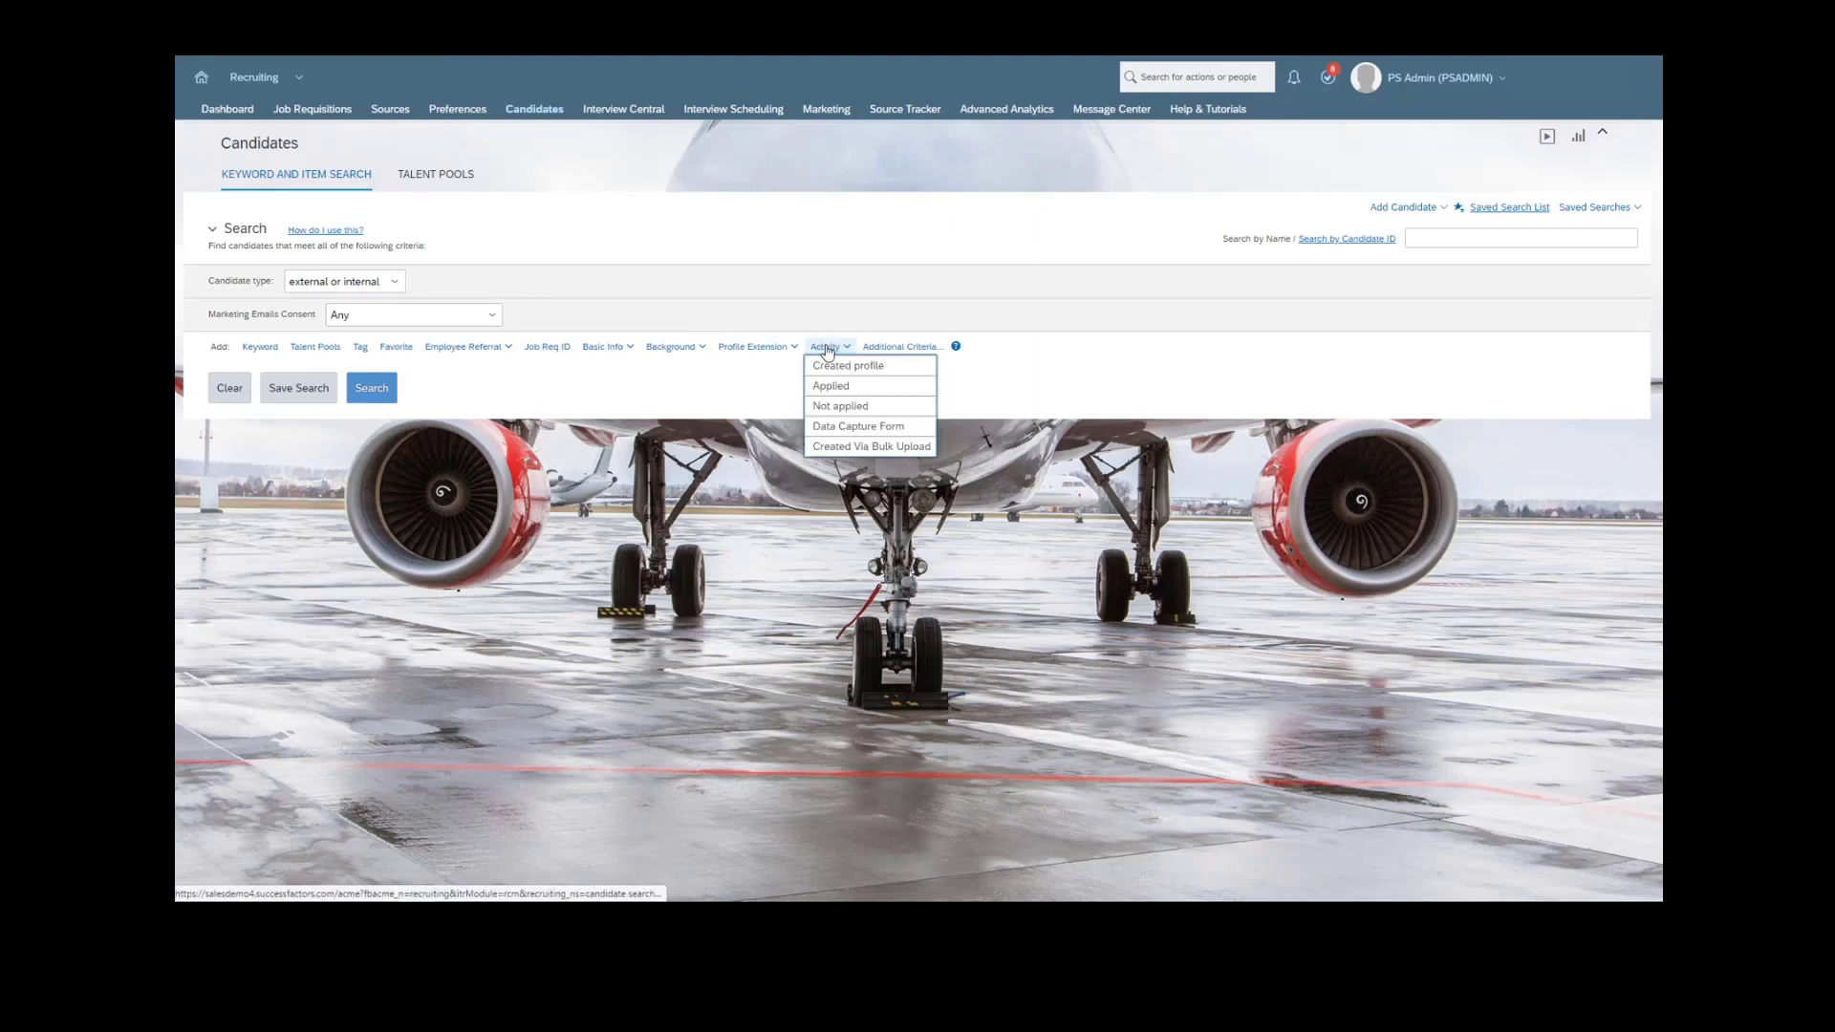
{"action": "left_click", "coordinate": [860, 428]}
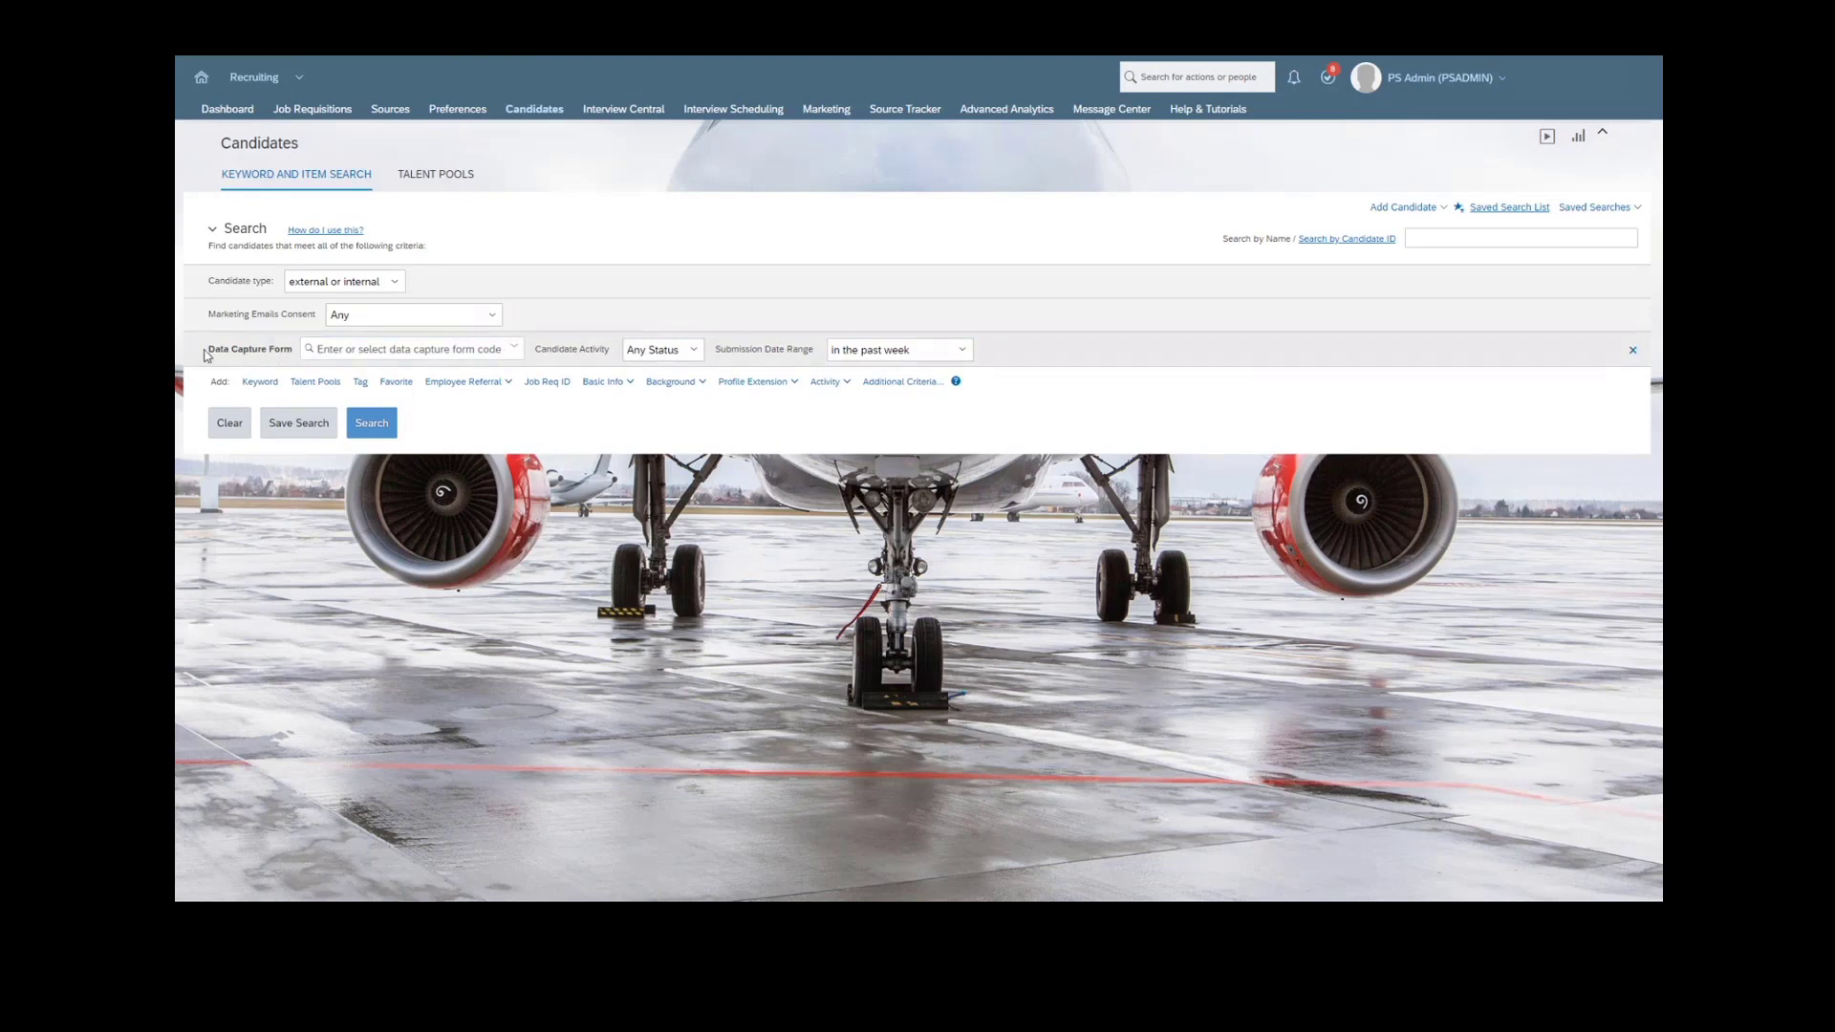
- Set the data capture form to CollegeRecruiting and its submission date range to anytime
{"action": "left_click_drag", "start_coordinate": [208, 351], "coordinate": [290, 355]}
{"action": "left_click", "coordinate": [517, 351]}
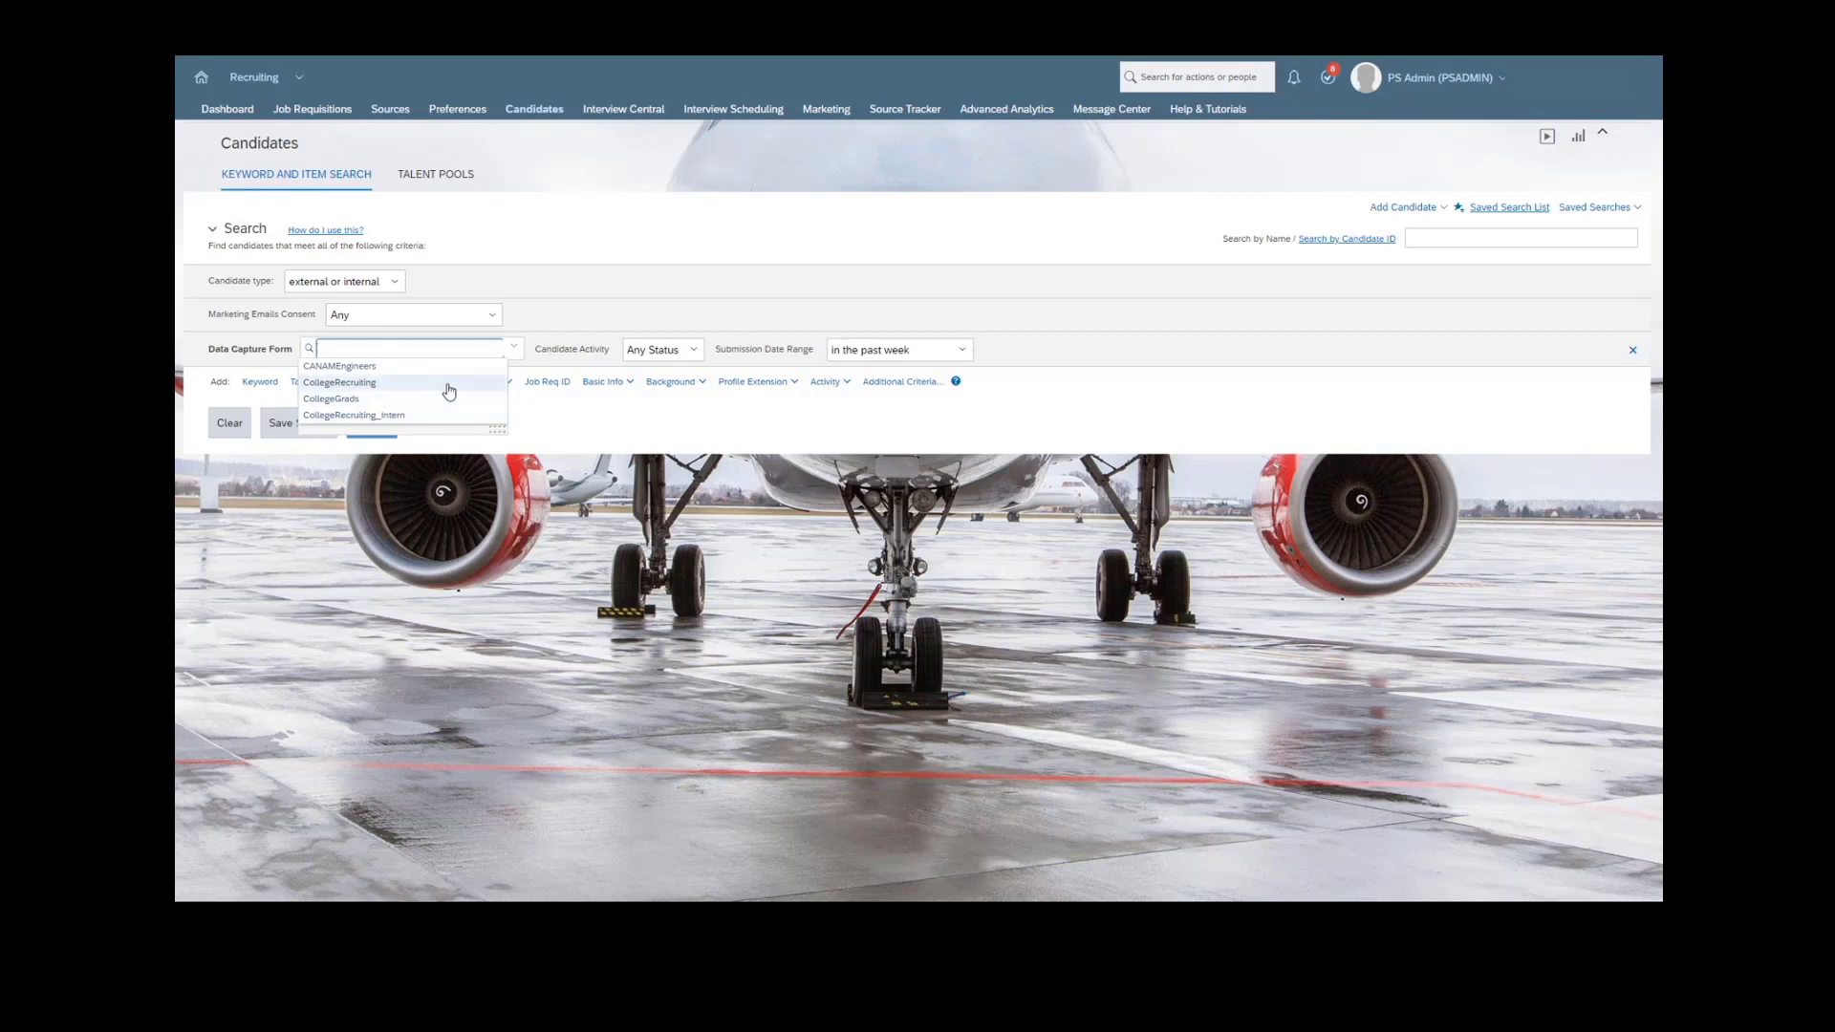
{"action": "left_click", "coordinate": [448, 391]}
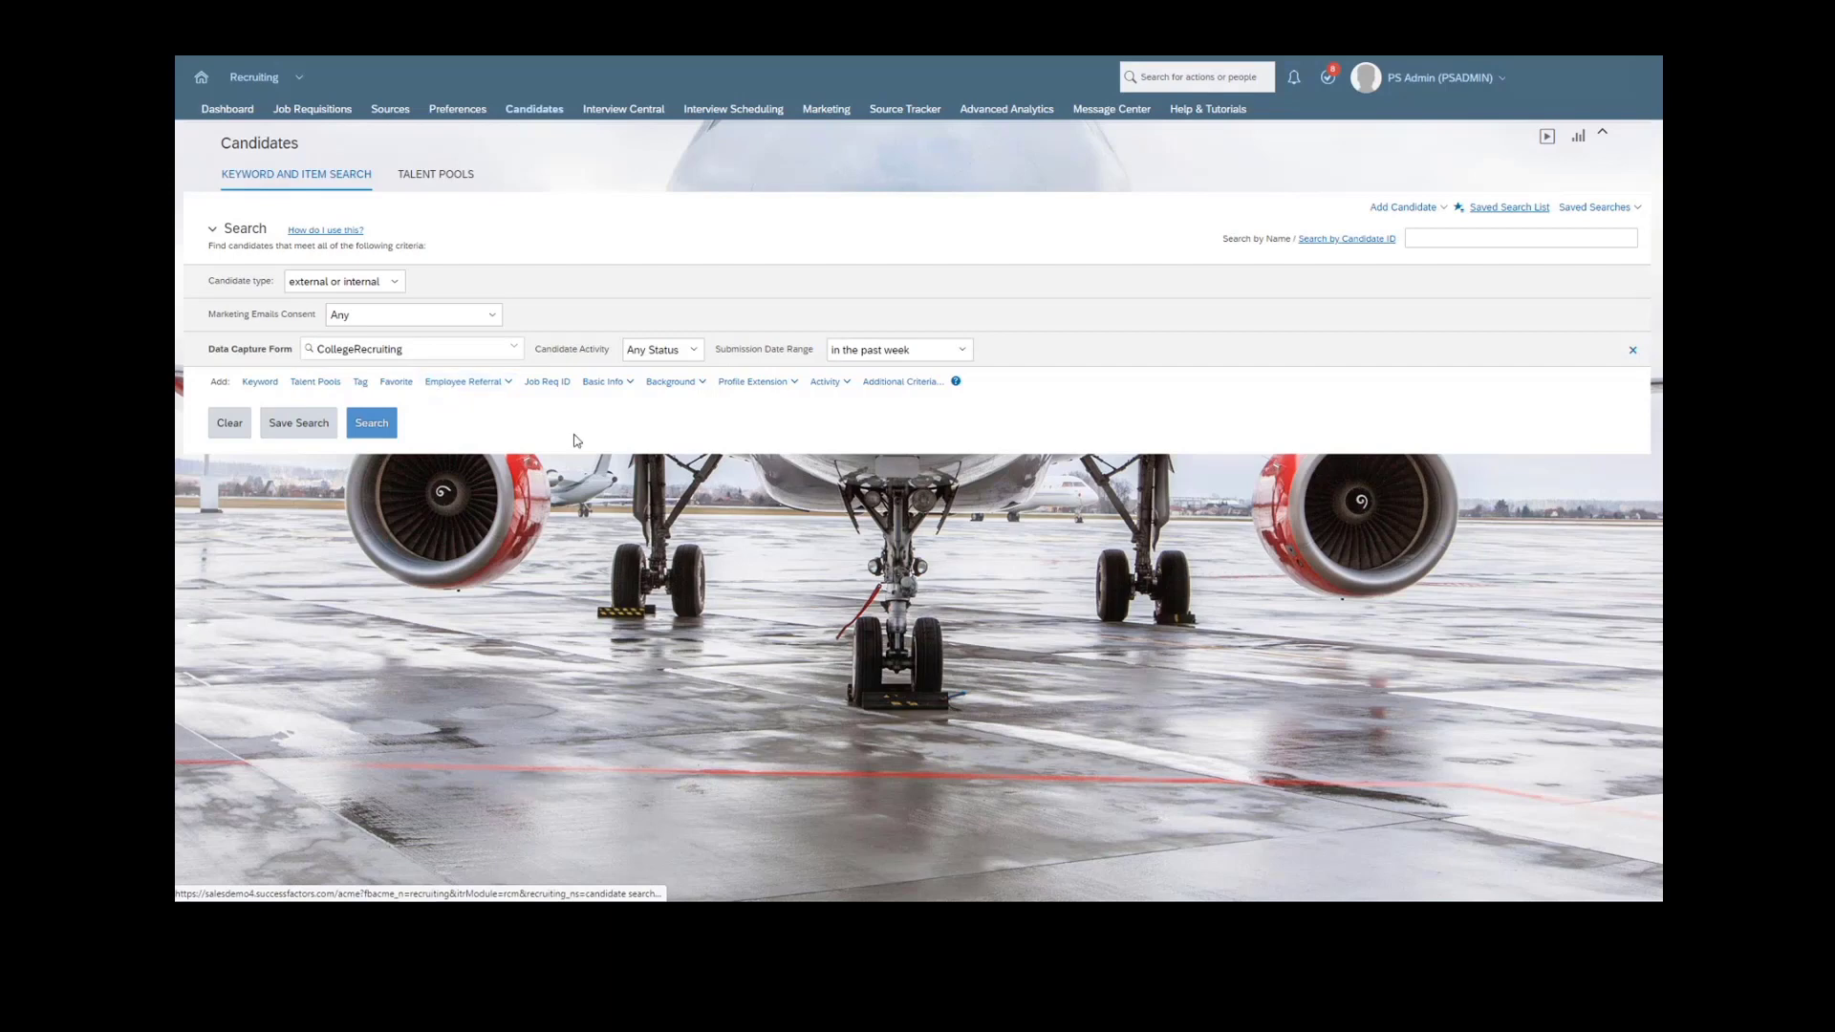
{"action": "left_click", "coordinate": [673, 351]}
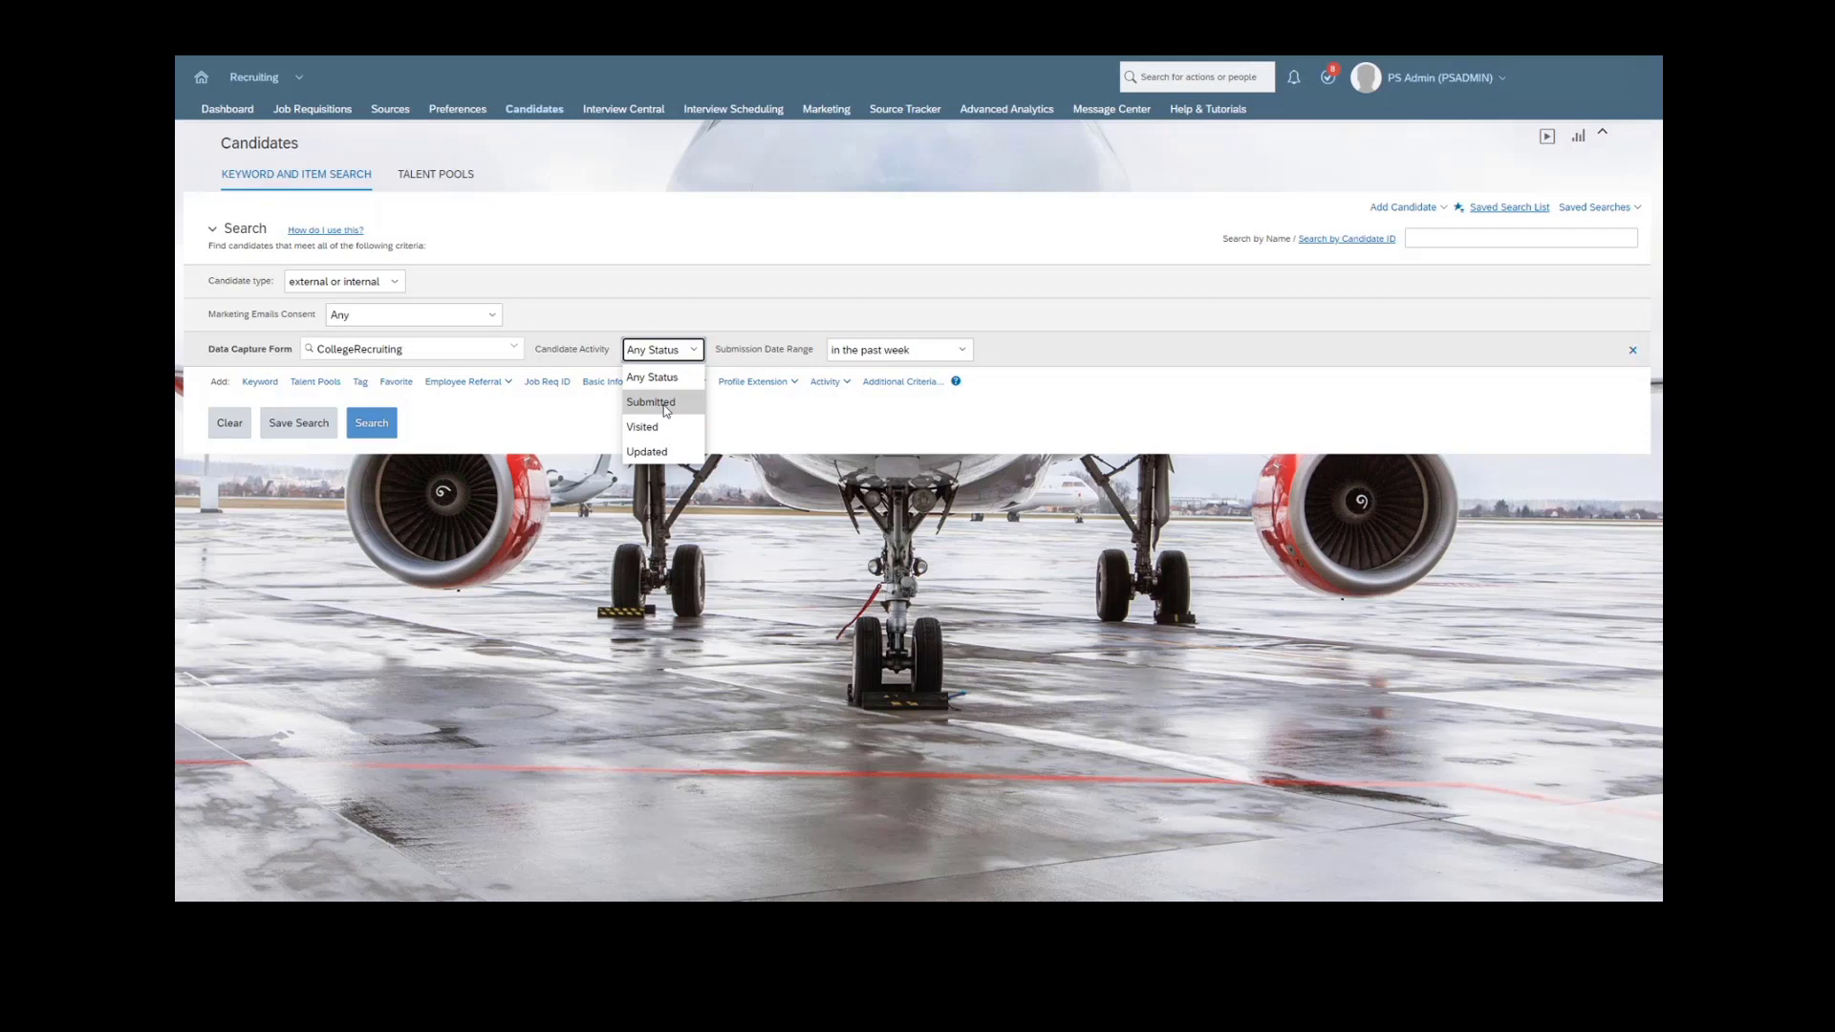
{"action": "left_click", "coordinate": [968, 349]}
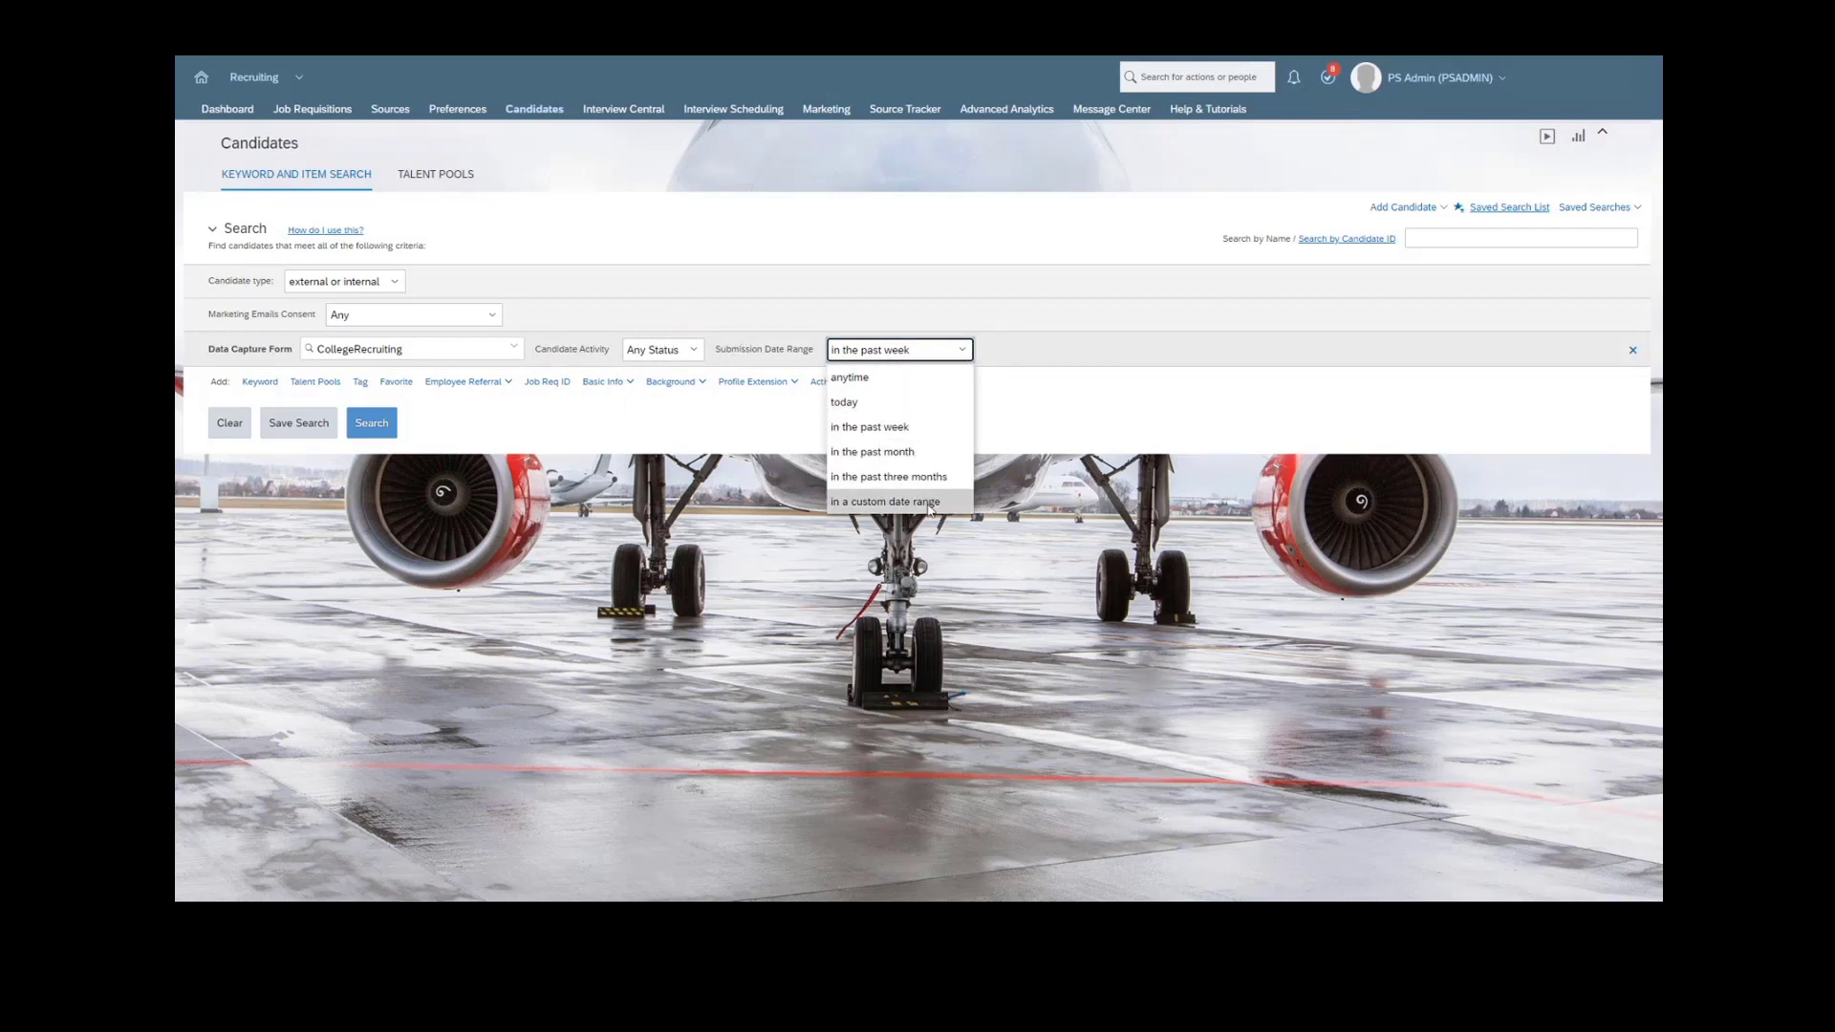
{"action": "left_click", "coordinate": [910, 379]}
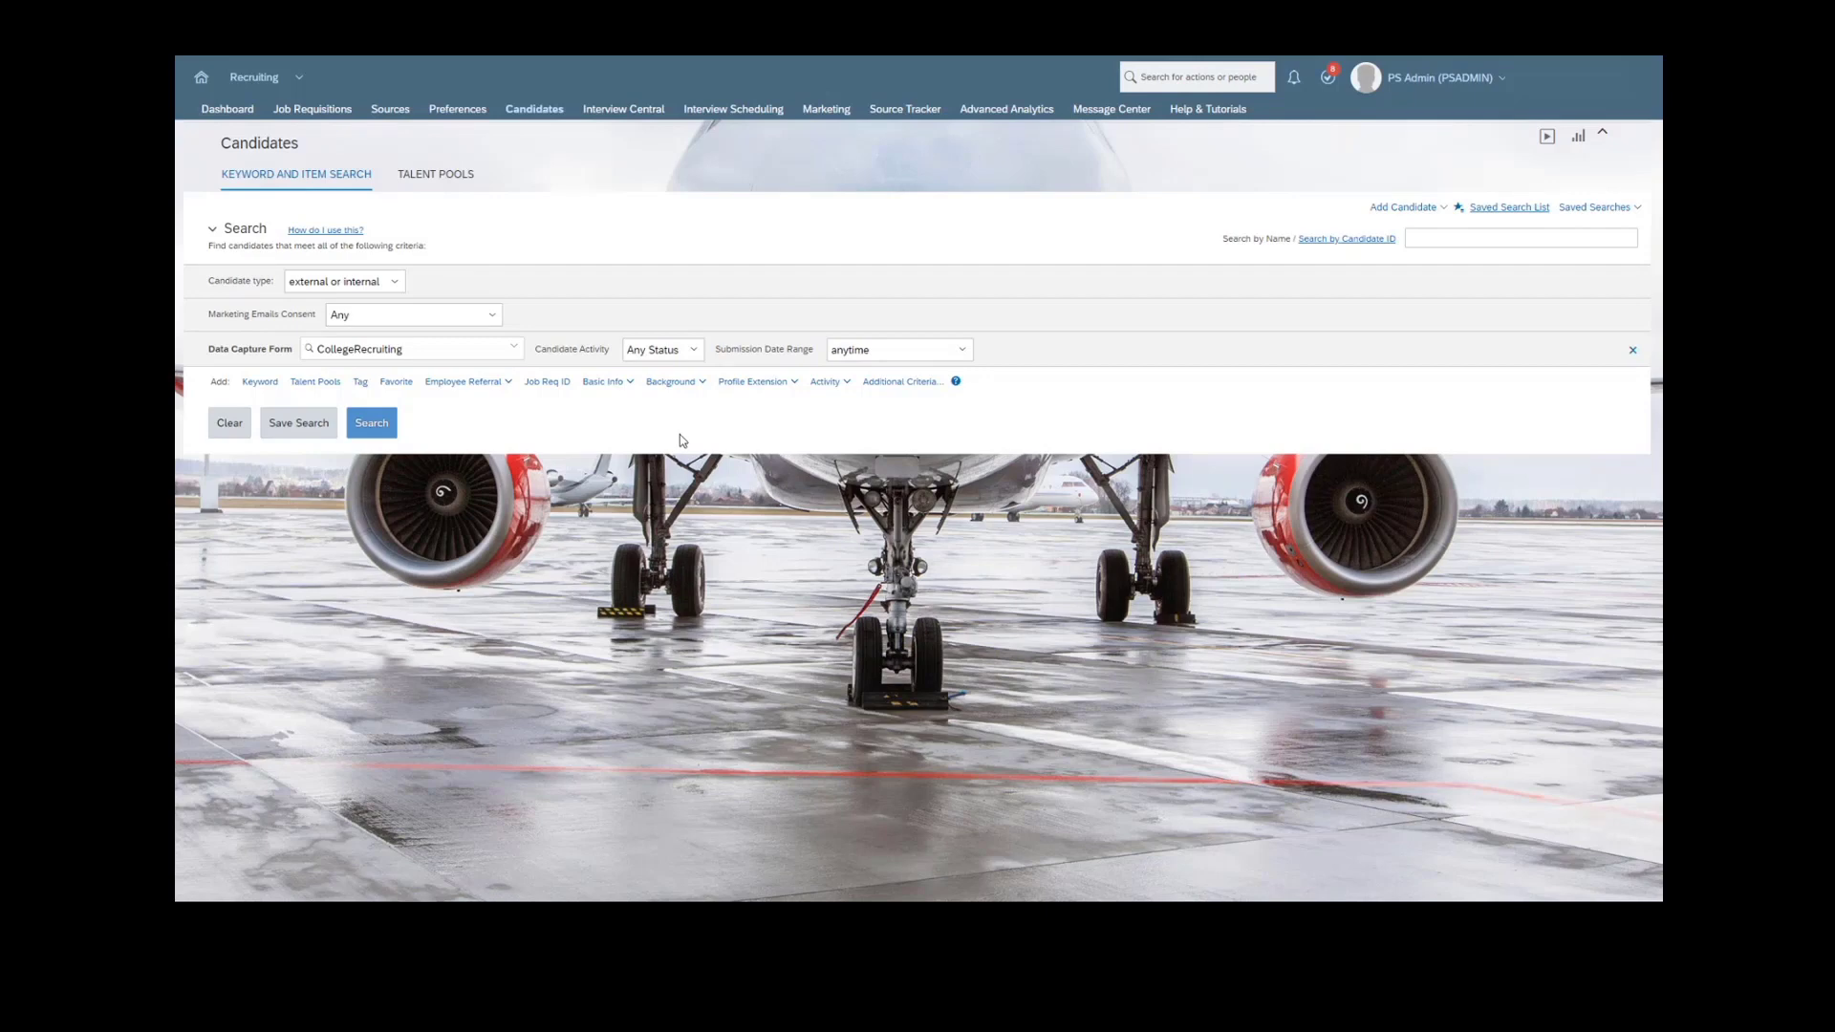
- Add the "What is your major?" profile extension criterion and set its operator to contains
{"action": "left_click", "coordinate": [794, 385]}
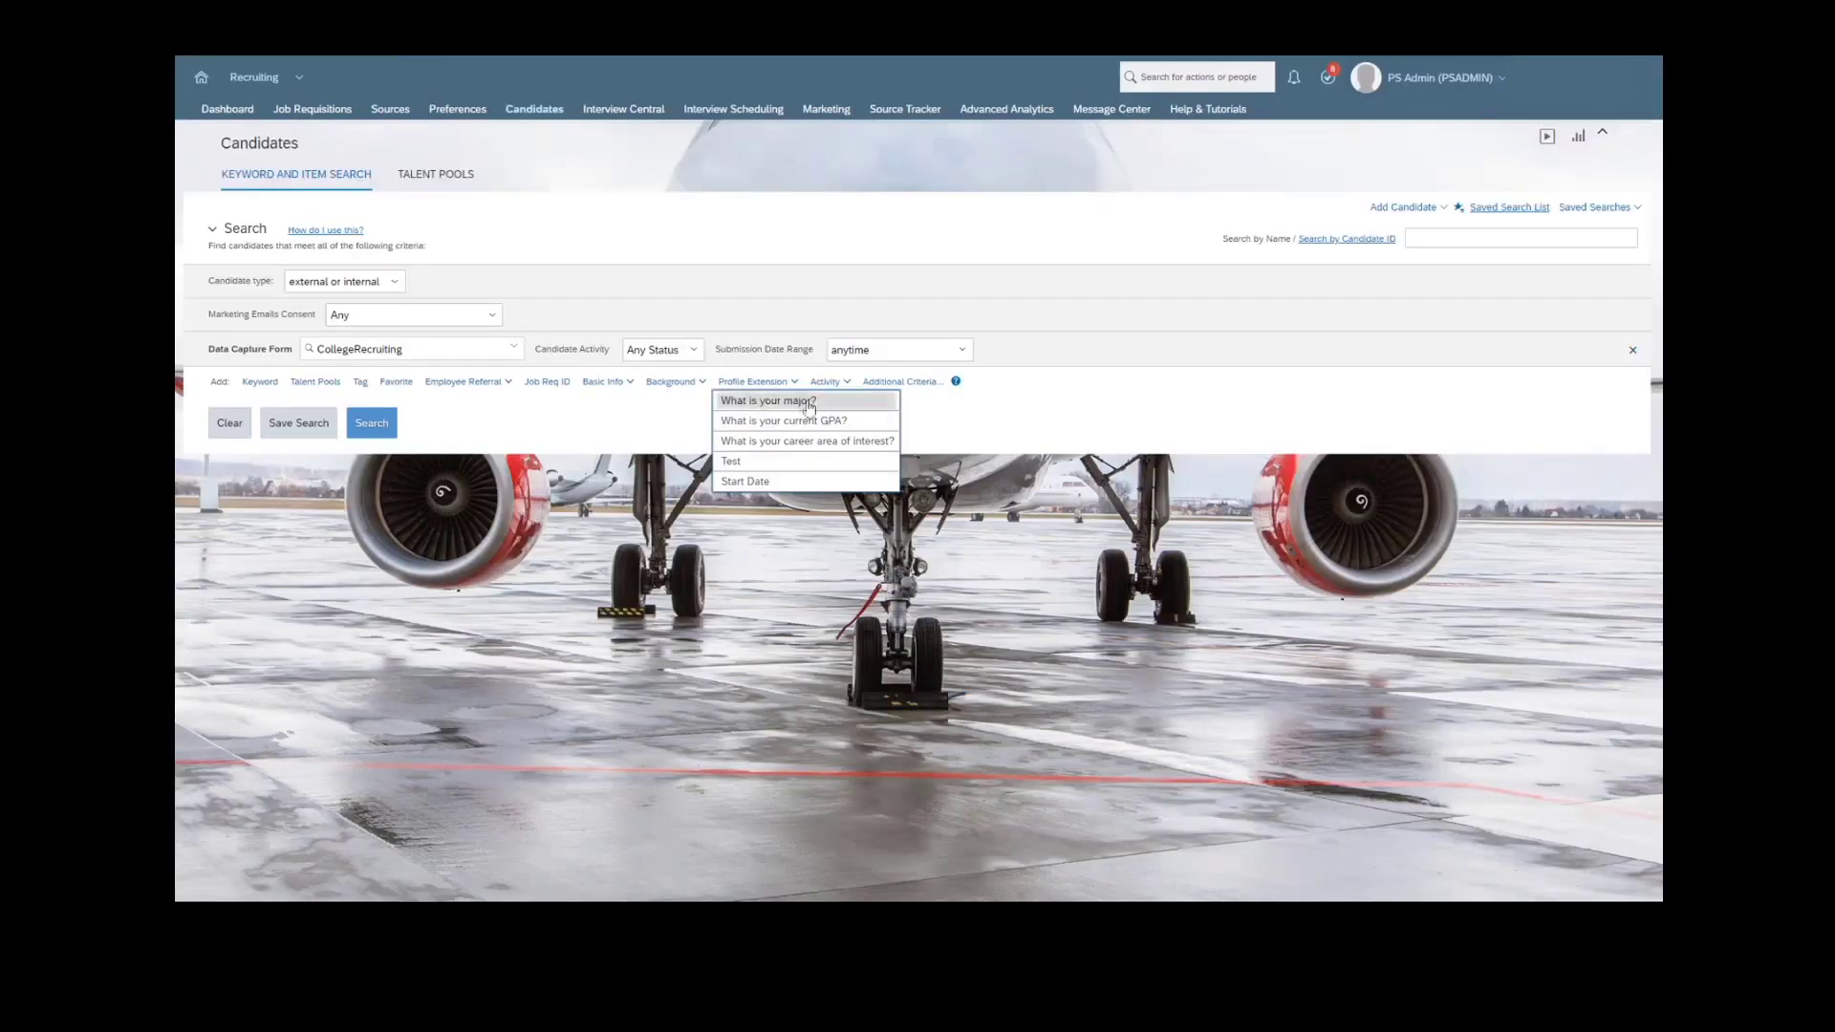
{"action": "left_click", "coordinate": [756, 403]}
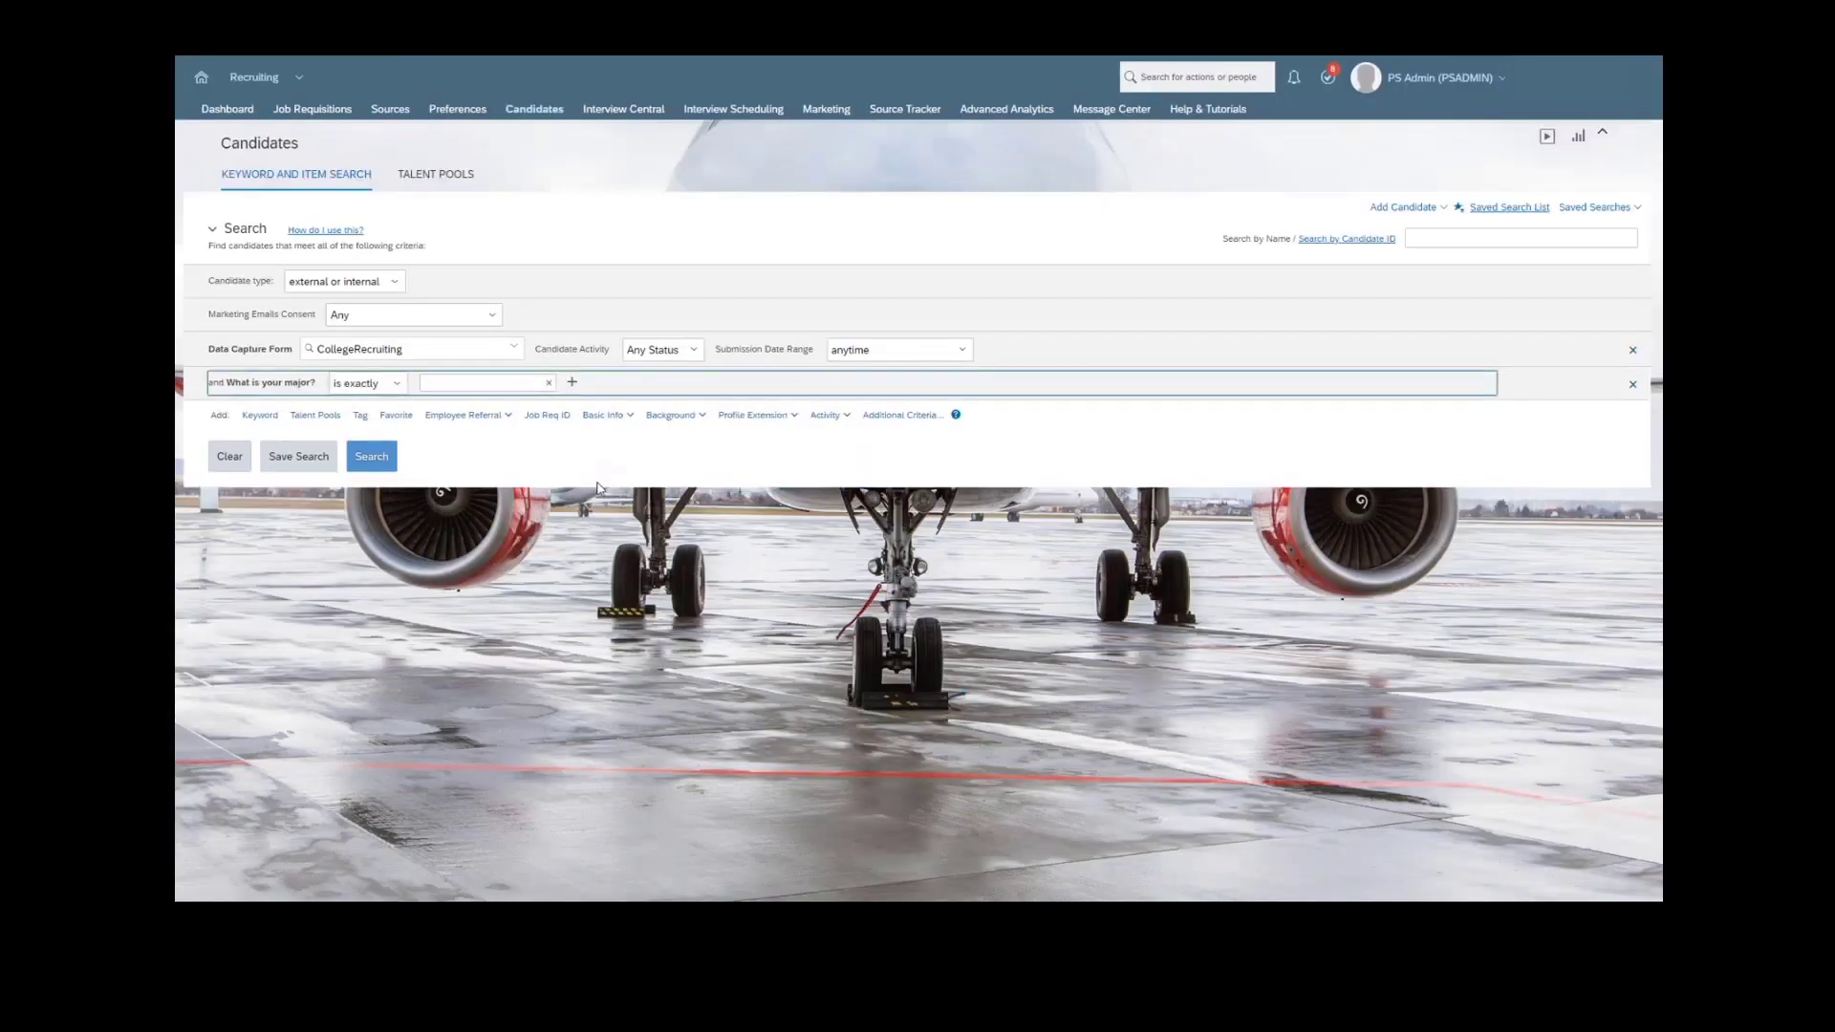
{"action": "left_click", "coordinate": [460, 384]}
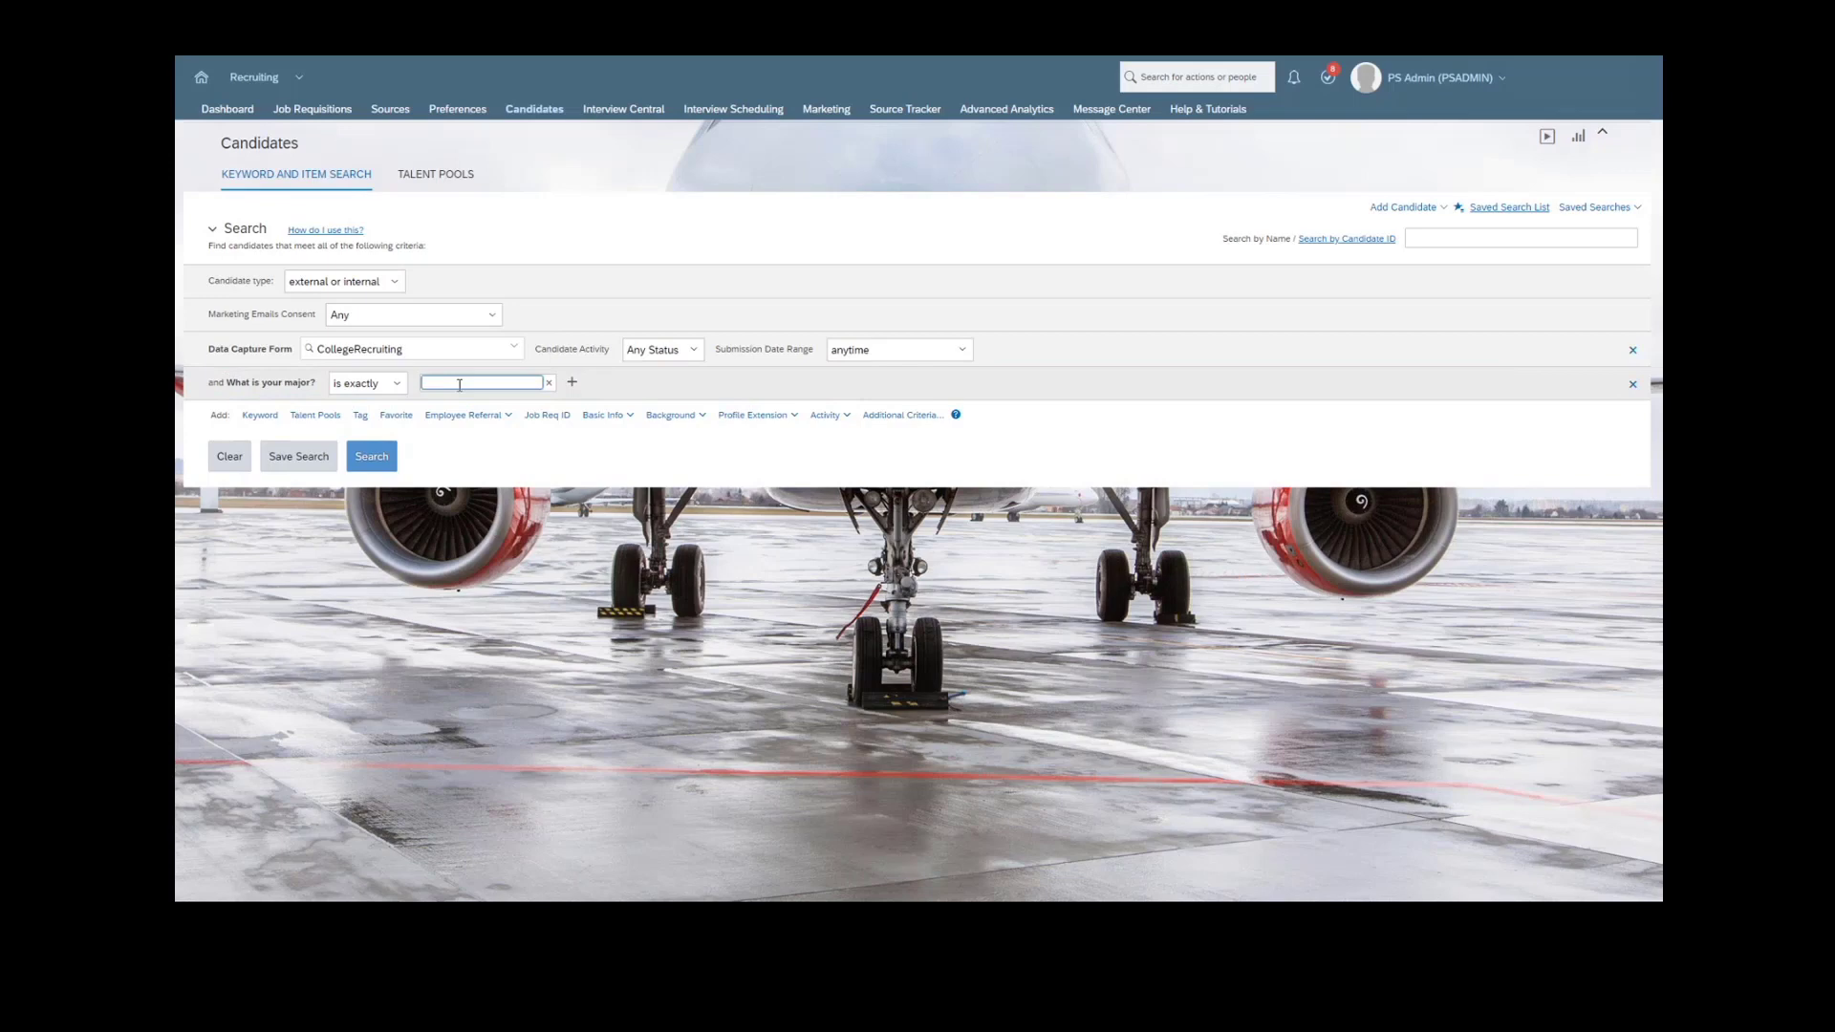
{"action": "left_click", "coordinate": [397, 385]}
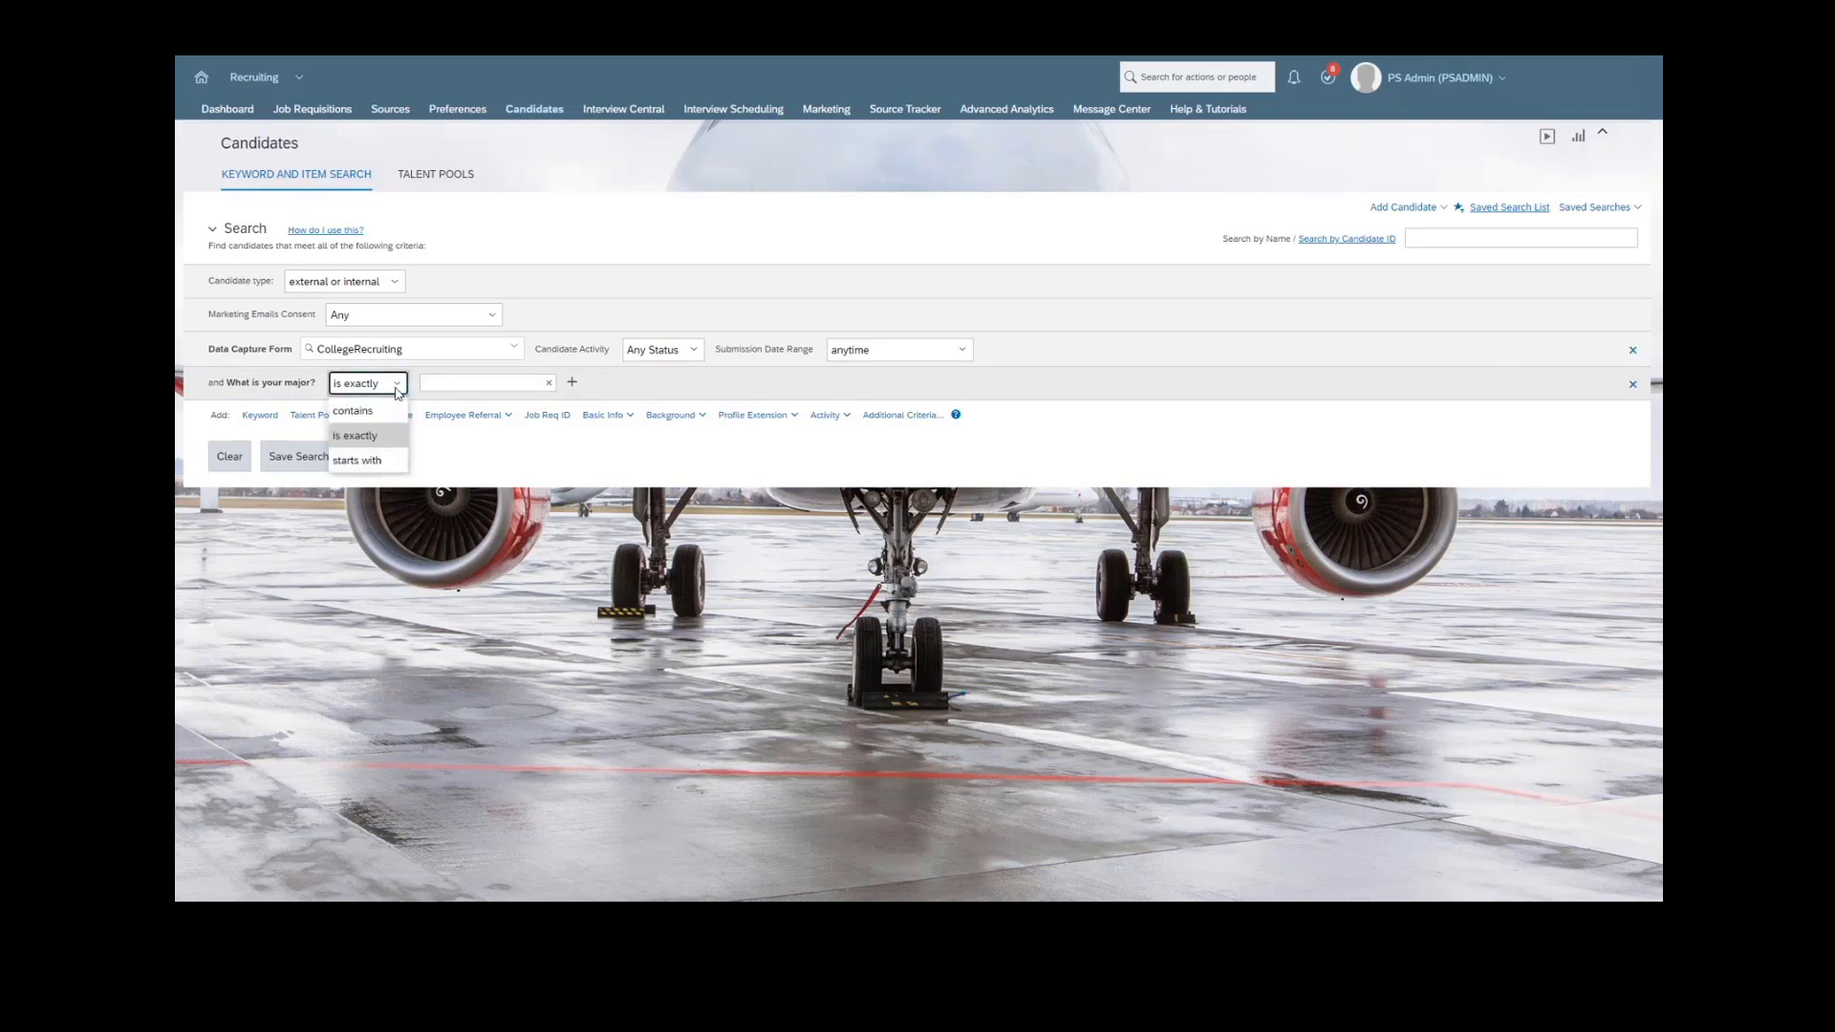
{"action": "left_click", "coordinate": [352, 410]}
- Enter business or marketing as the majors to match, and run the candidate search through to its results list
{"action": "left_click", "coordinate": [485, 382]}
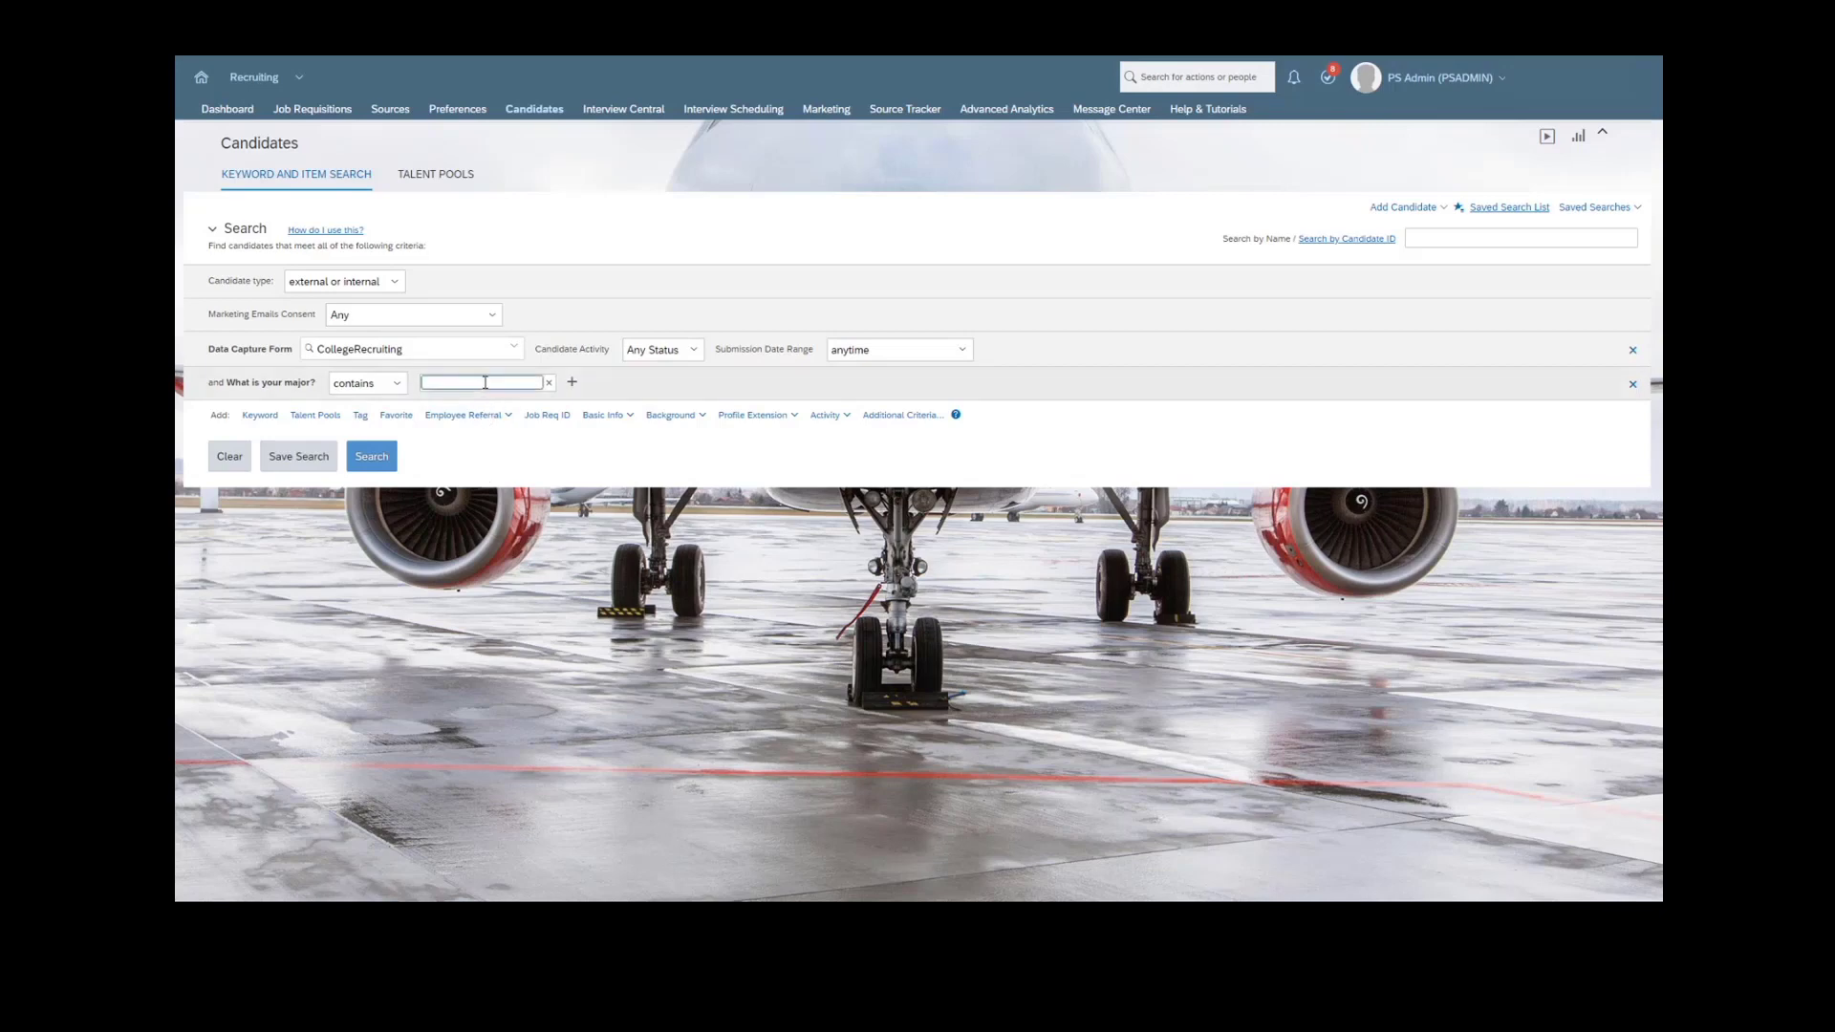
{"action": "type", "text": "business"}
{"action": "left_click", "coordinate": [574, 384]}
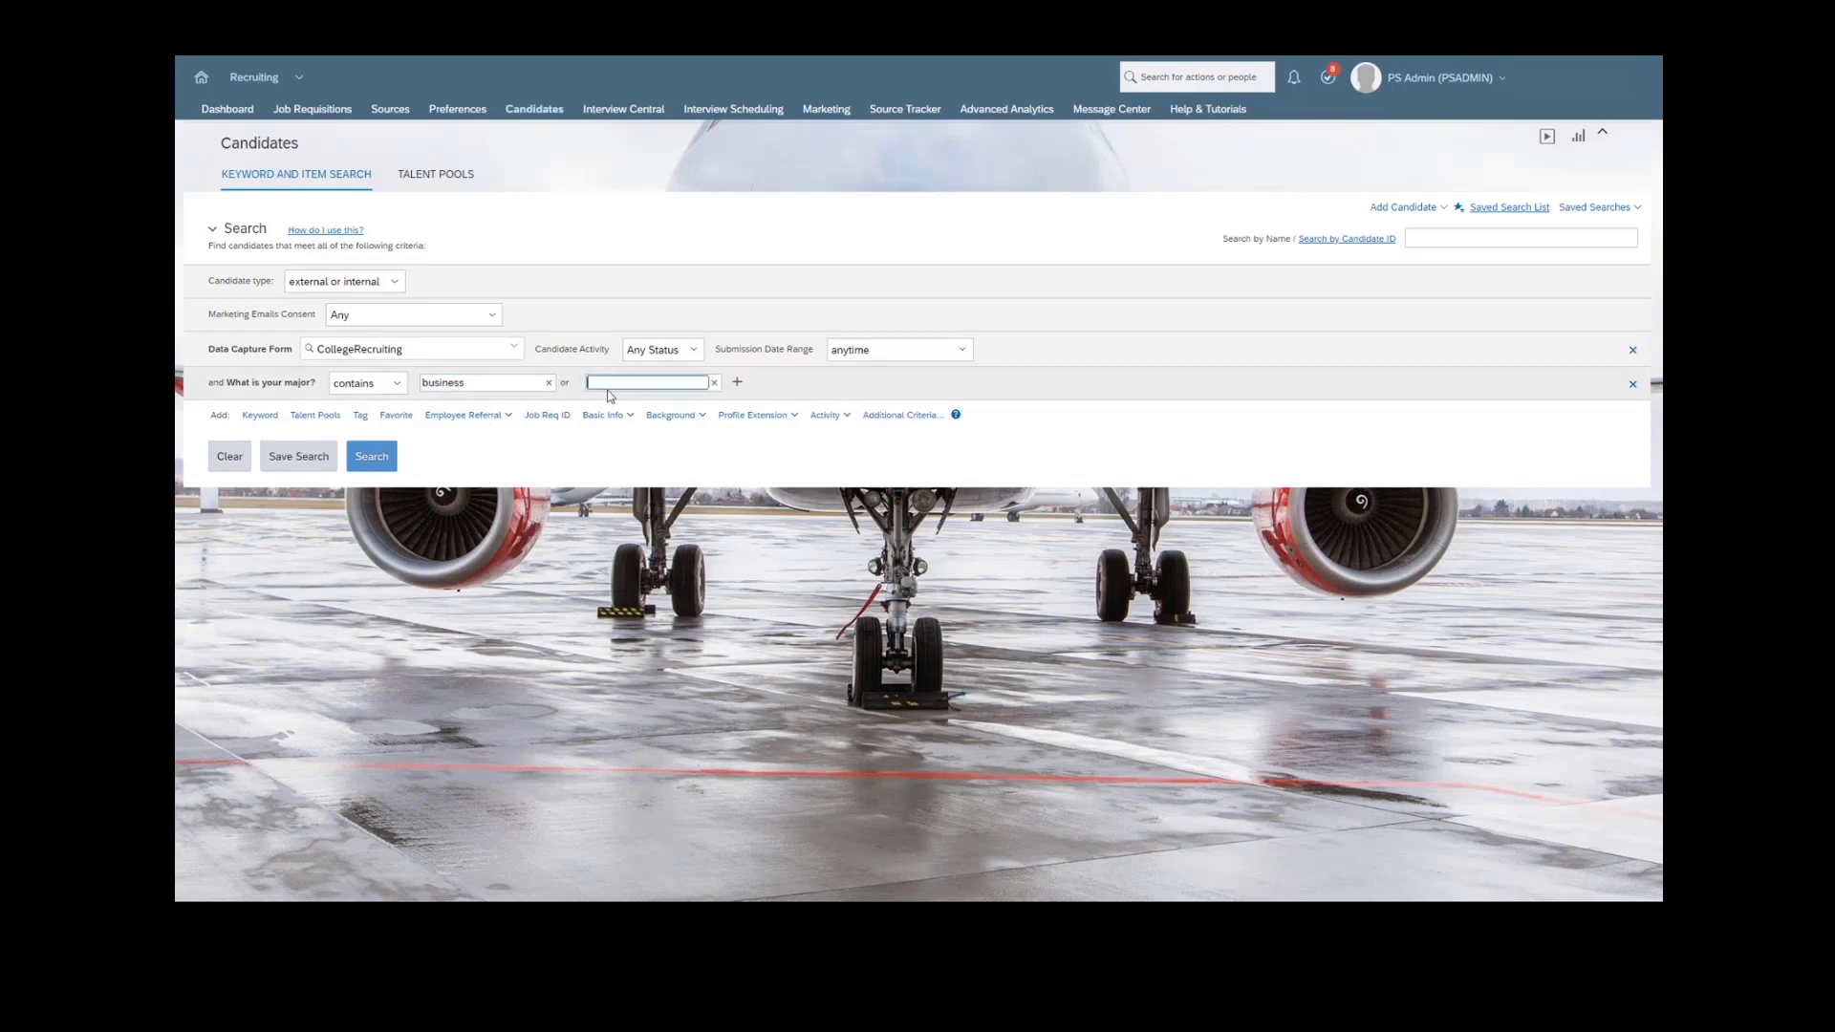
{"action": "type", "text": "marketing"}
{"action": "left_click", "coordinate": [736, 464]}
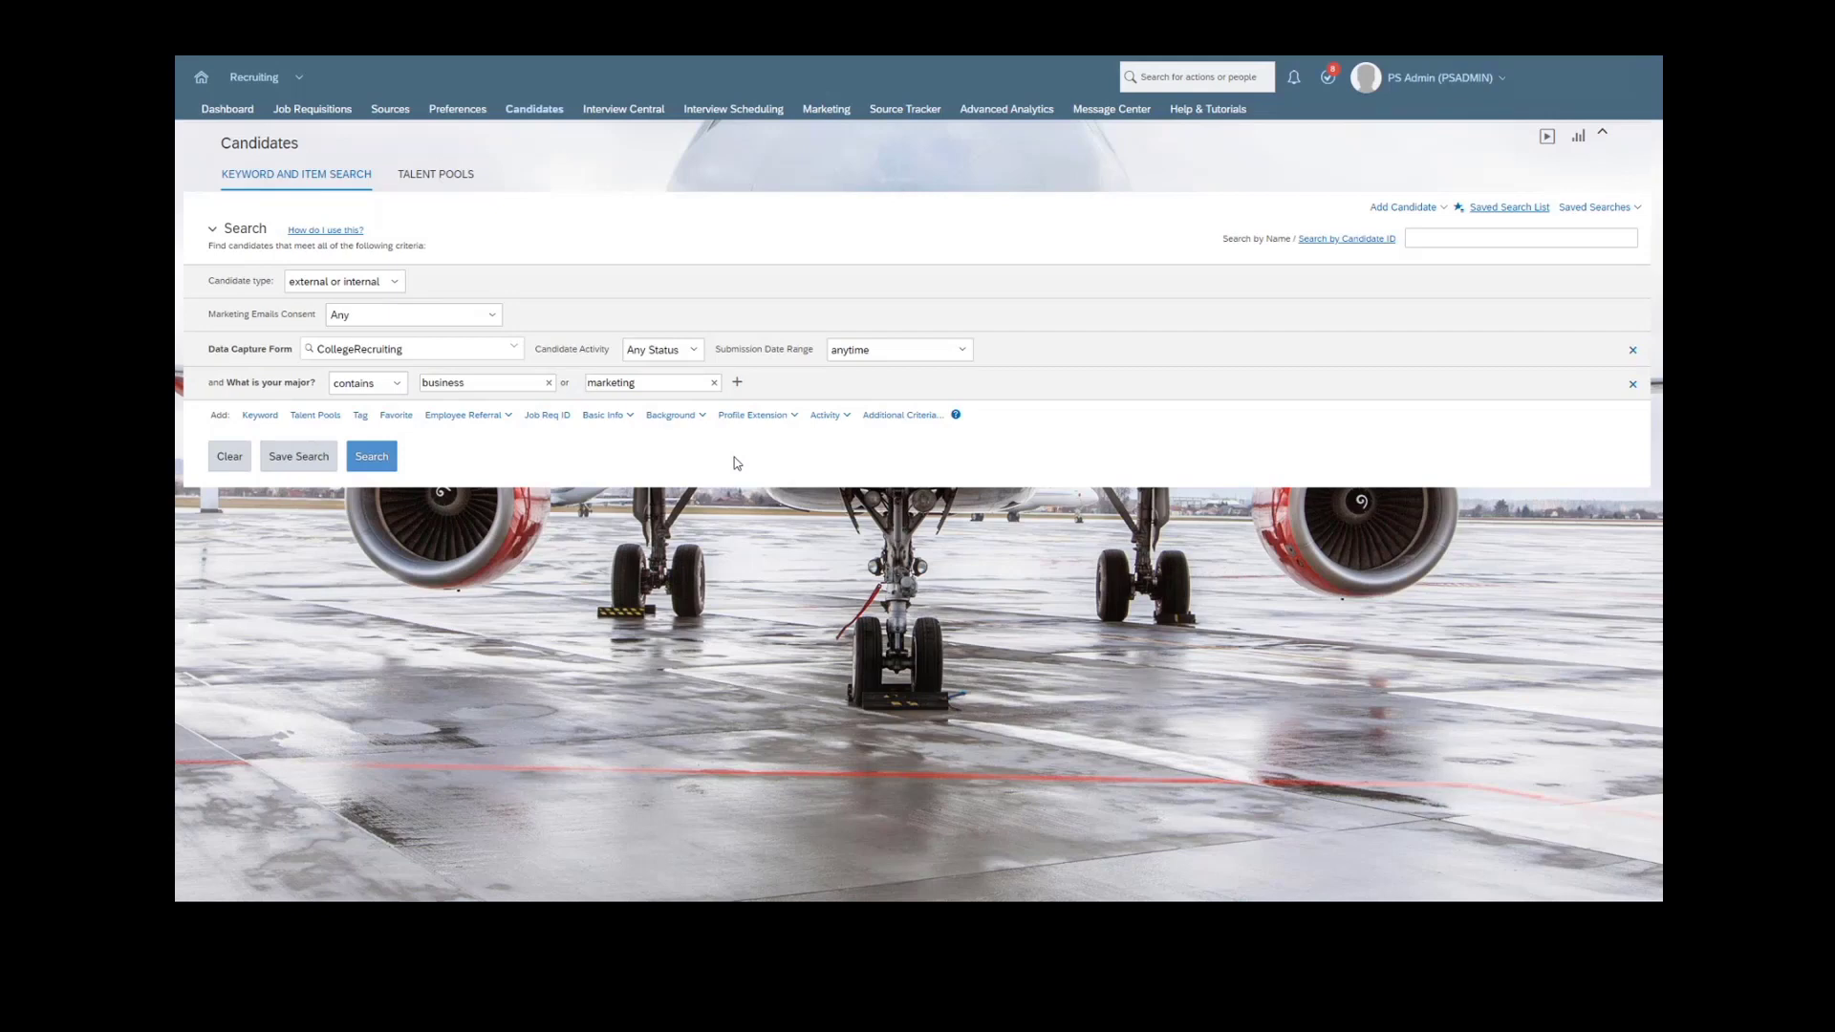
{"action": "left_click", "coordinate": [382, 455]}
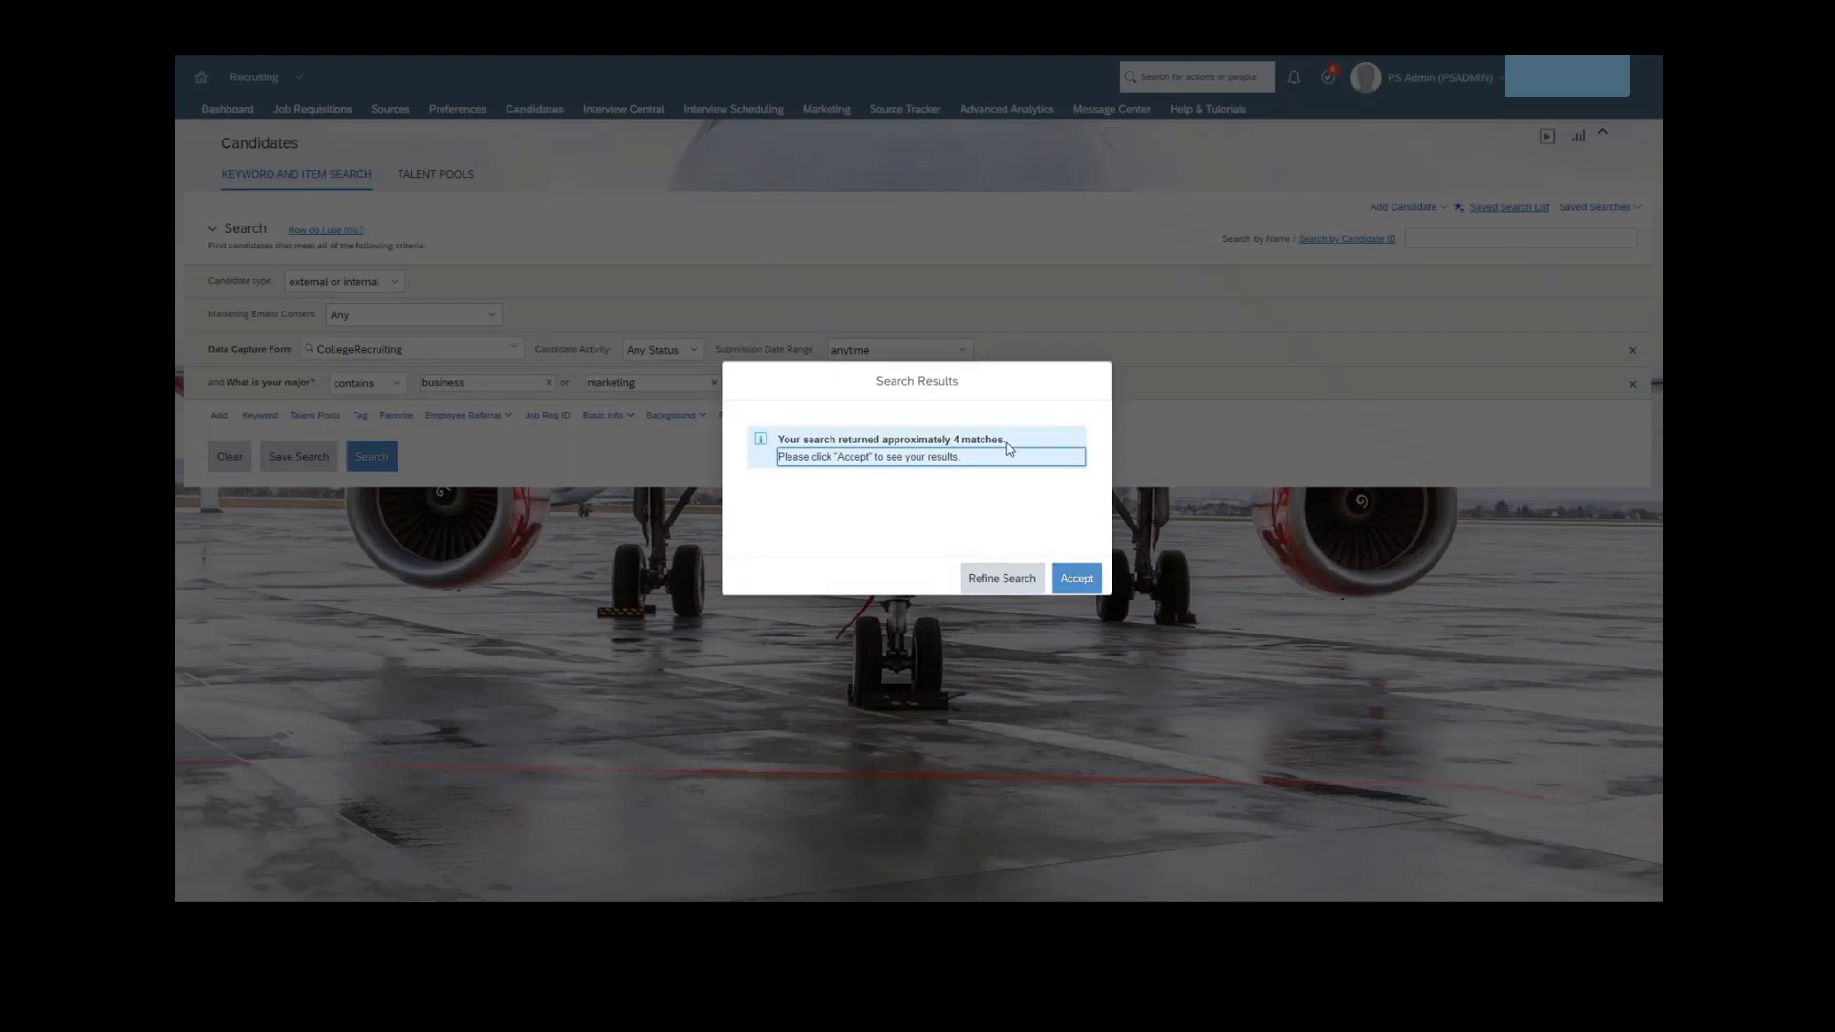
{"action": "left_click", "coordinate": [1086, 580]}
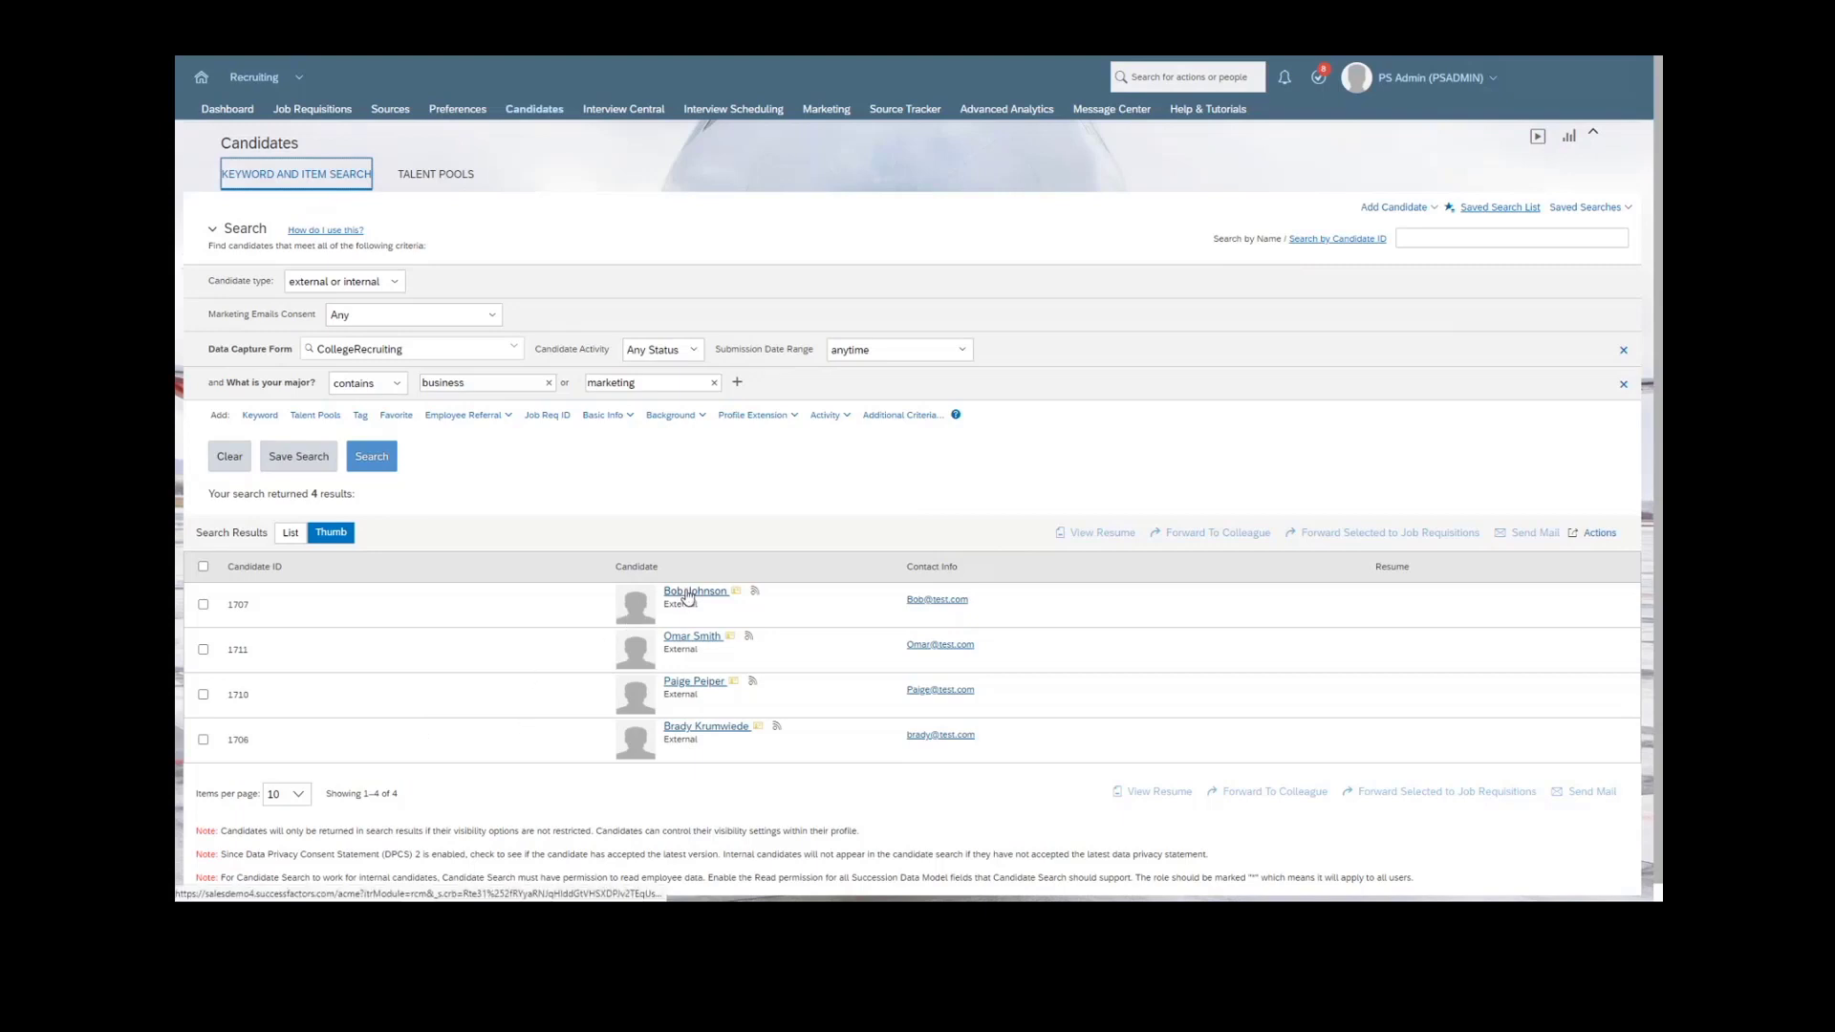
- Select the first two candidates to view the available actions for them, and clear the selection
{"action": "left_click", "coordinate": [202, 607]}
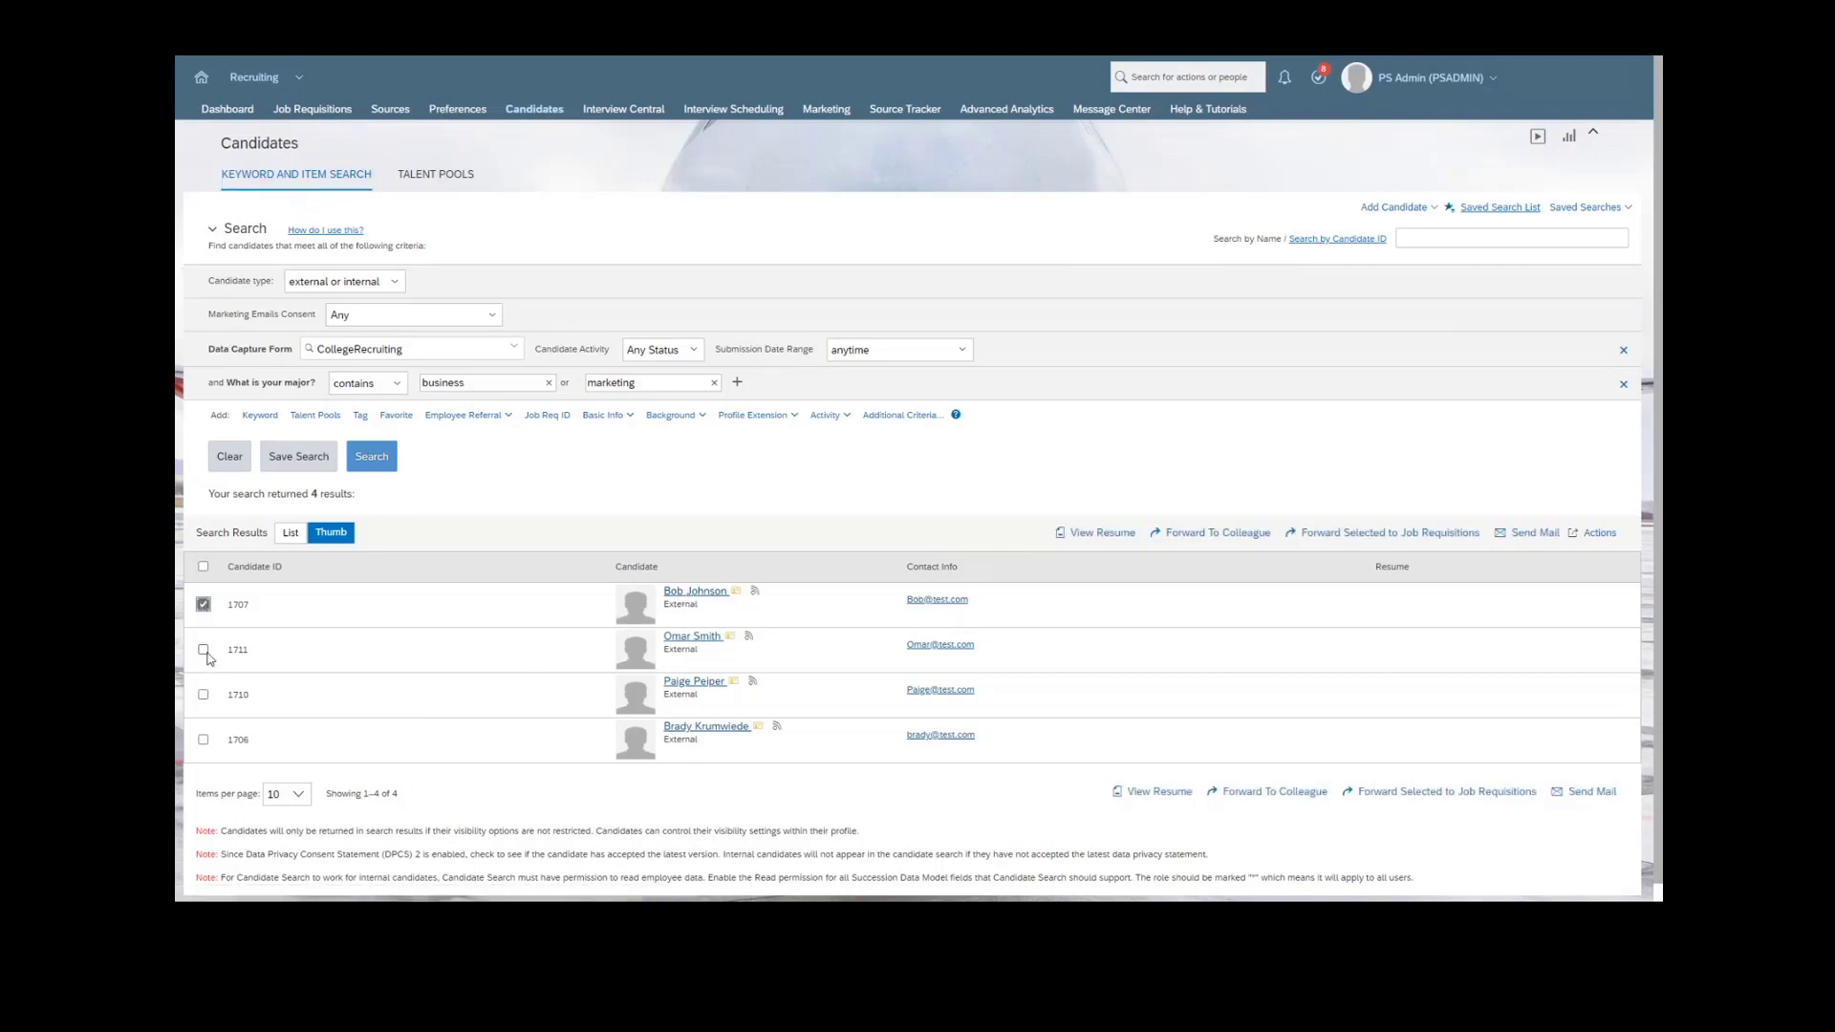
{"action": "left_click", "coordinate": [203, 649]}
{"action": "left_click", "coordinate": [1590, 537]}
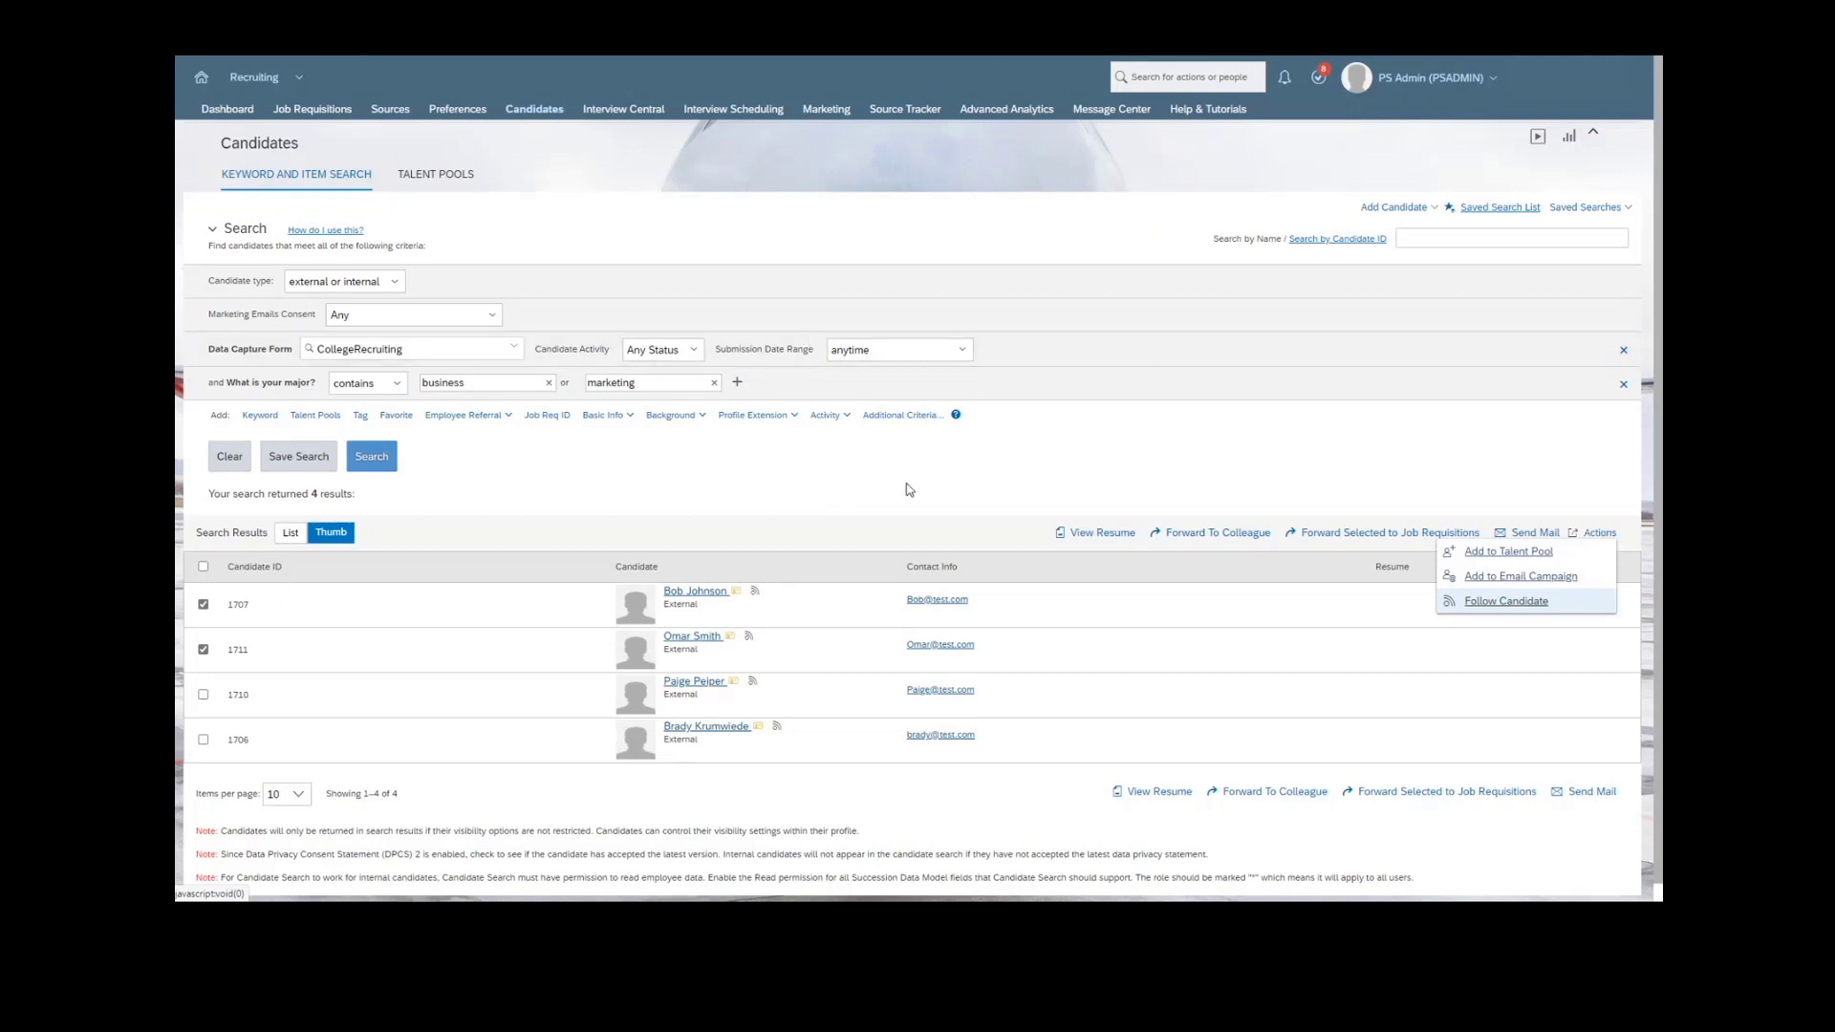
{"action": "left_click", "coordinate": [680, 488]}
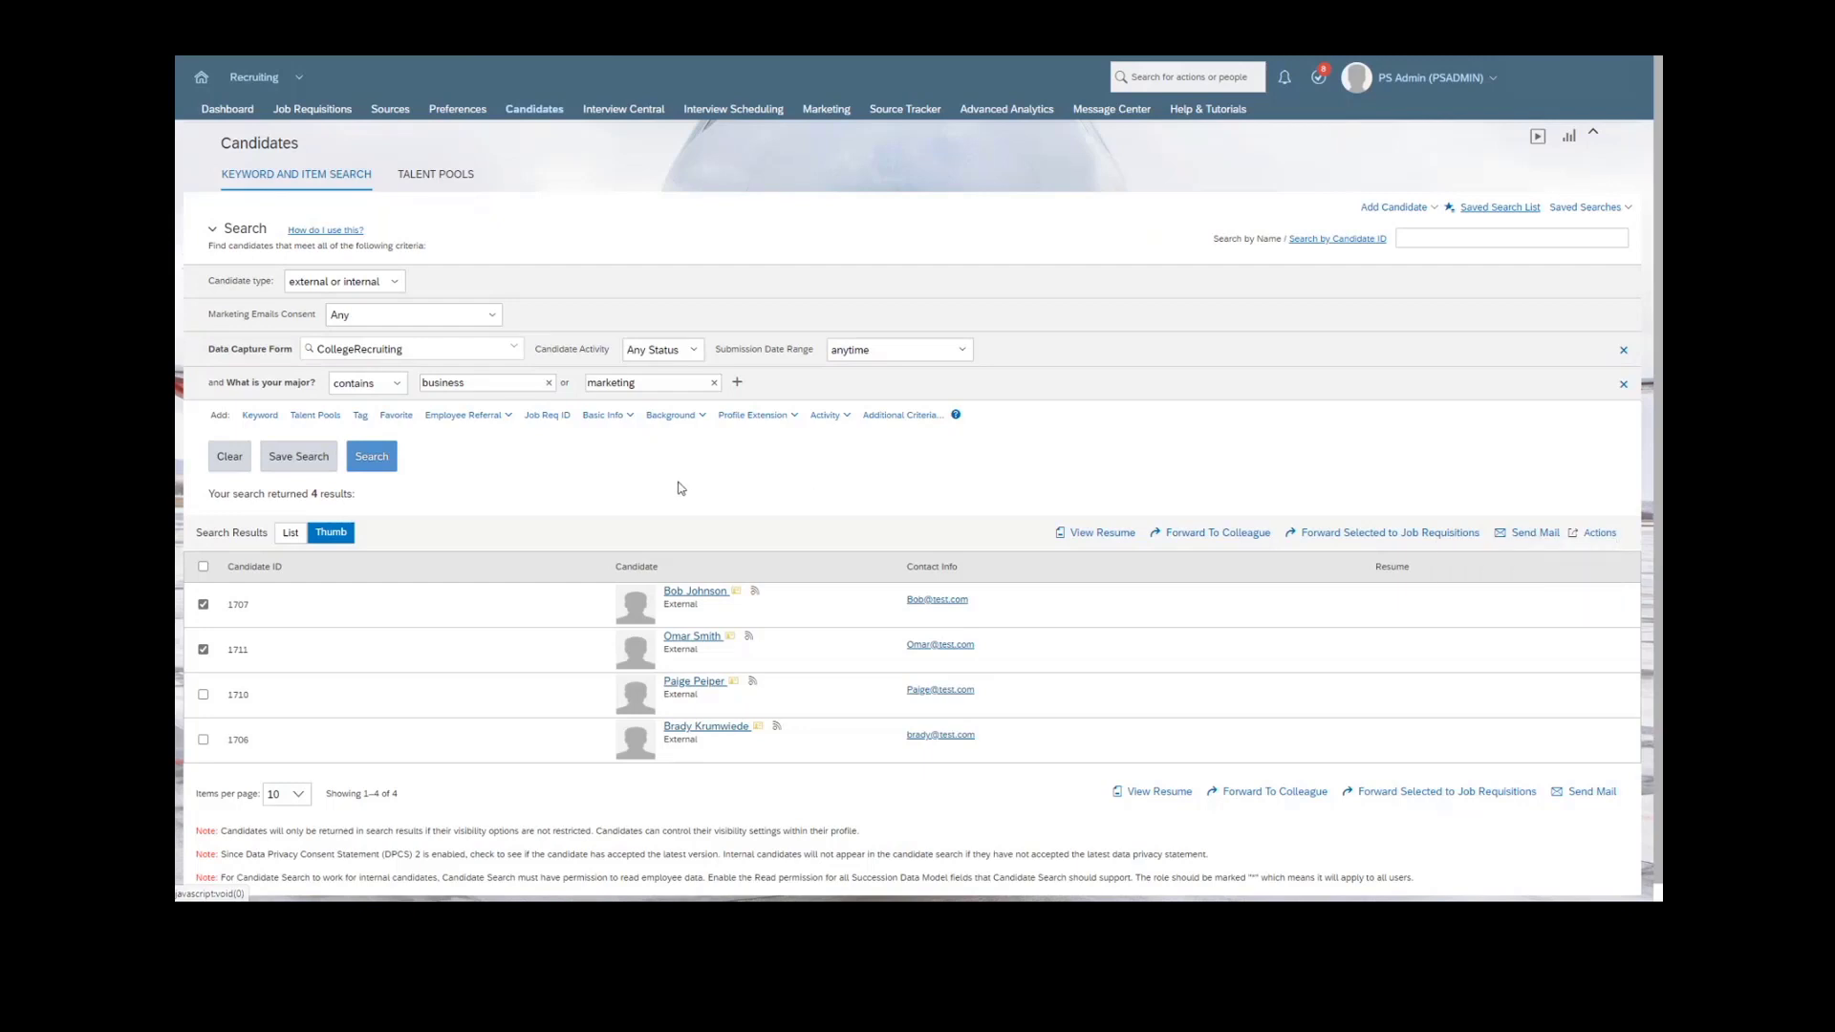
{"action": "left_click", "coordinate": [203, 603]}
{"action": "left_click", "coordinate": [203, 650]}
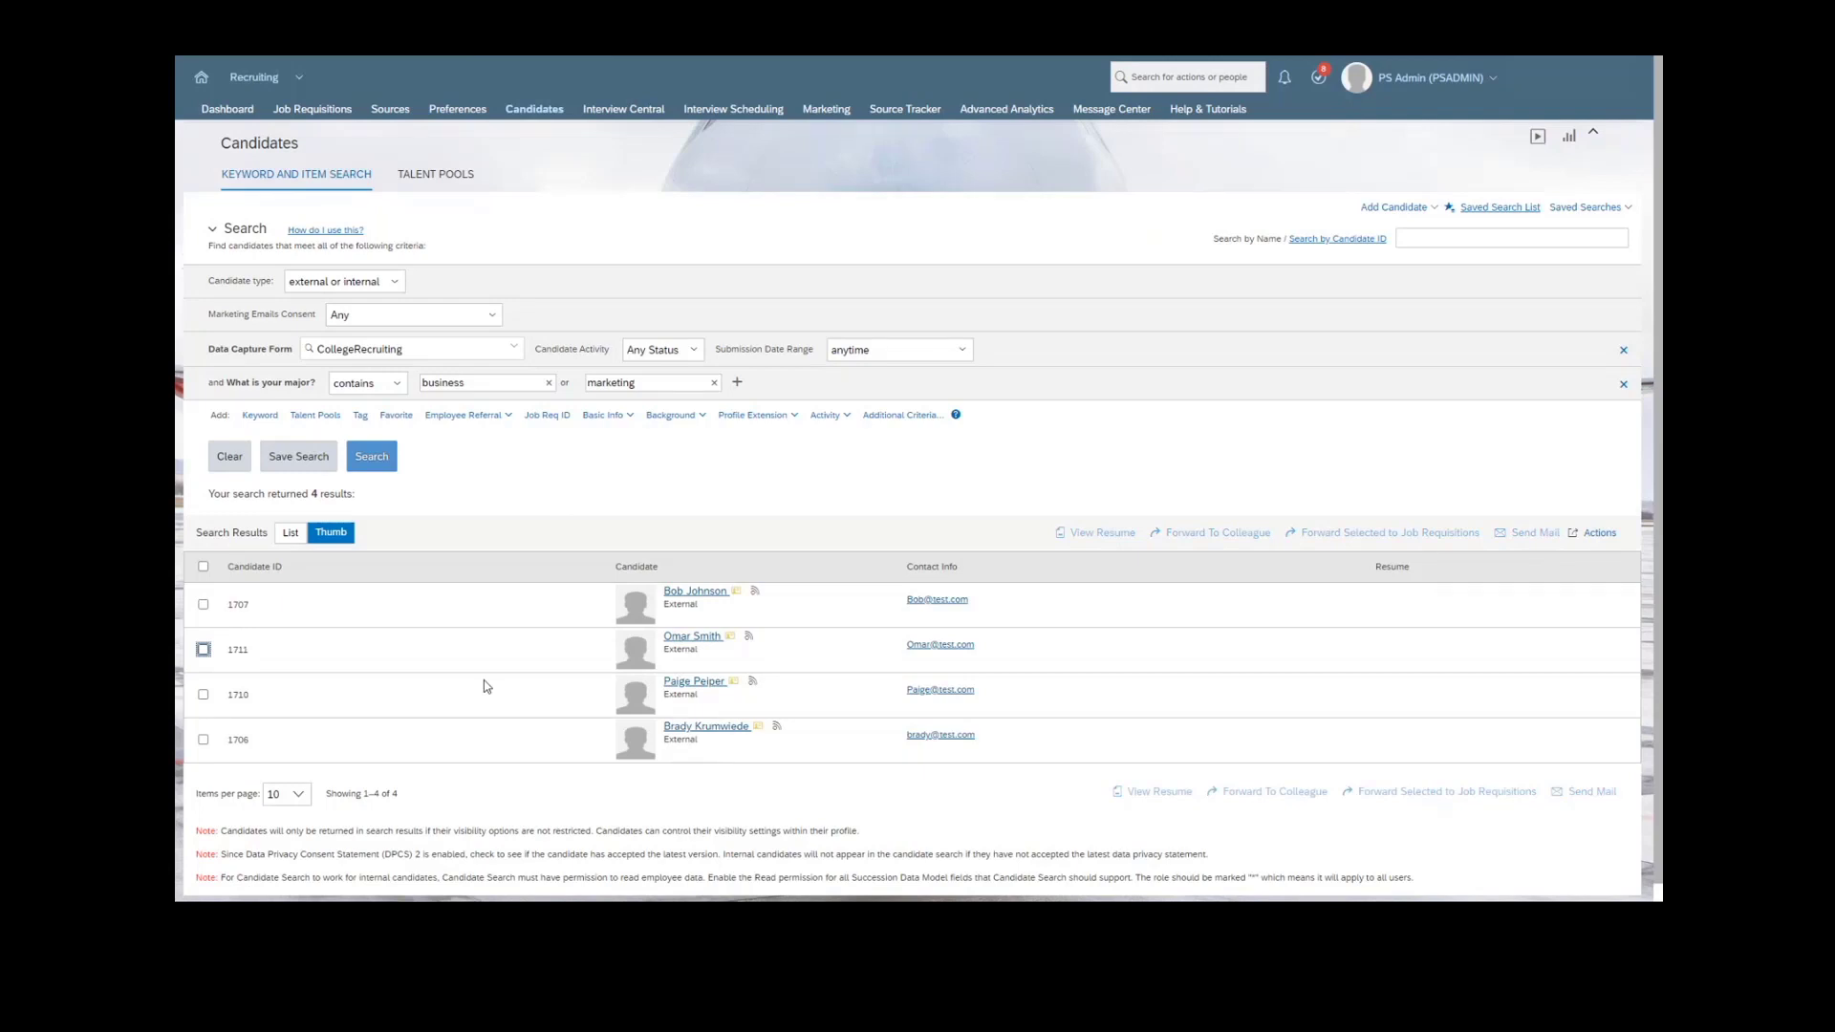
- Open the first candidate's profile from the search results and dismiss the resume upload prompt
{"action": "left_click", "coordinate": [704, 782]}
{"action": "left_click", "coordinate": [693, 593]}
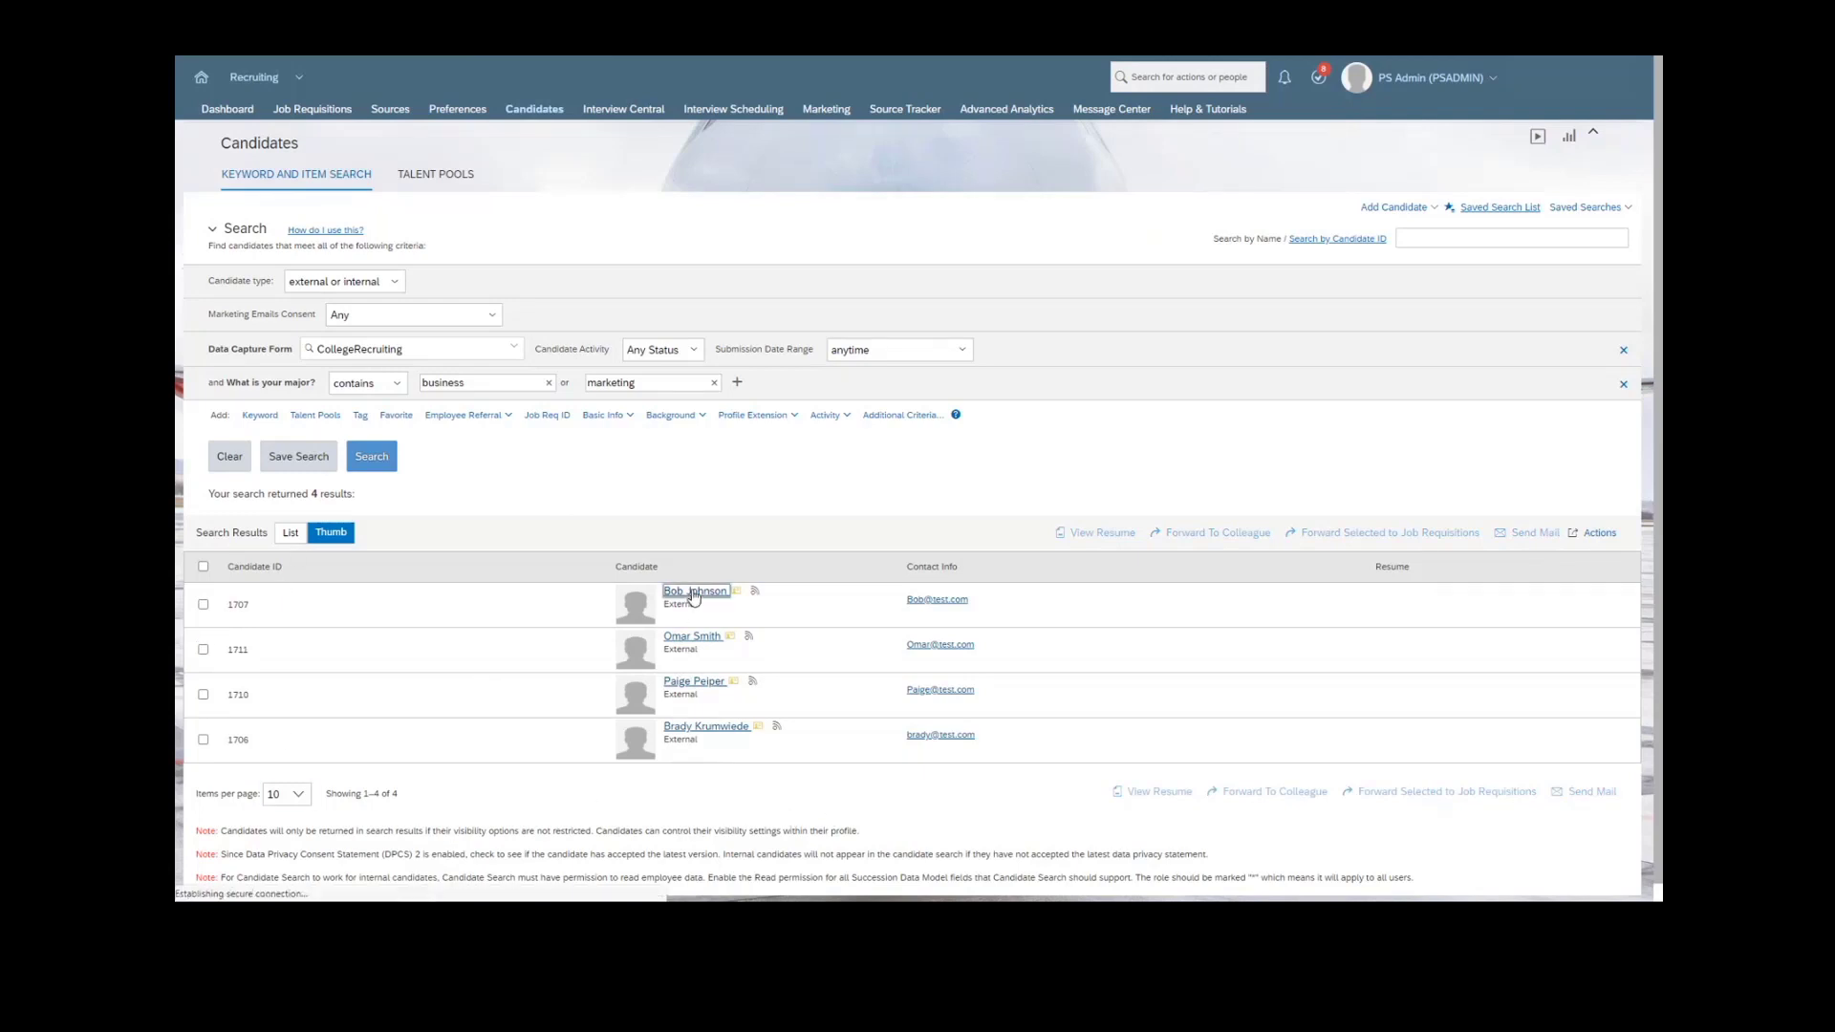
{"action": "left_click", "coordinate": [707, 728]}
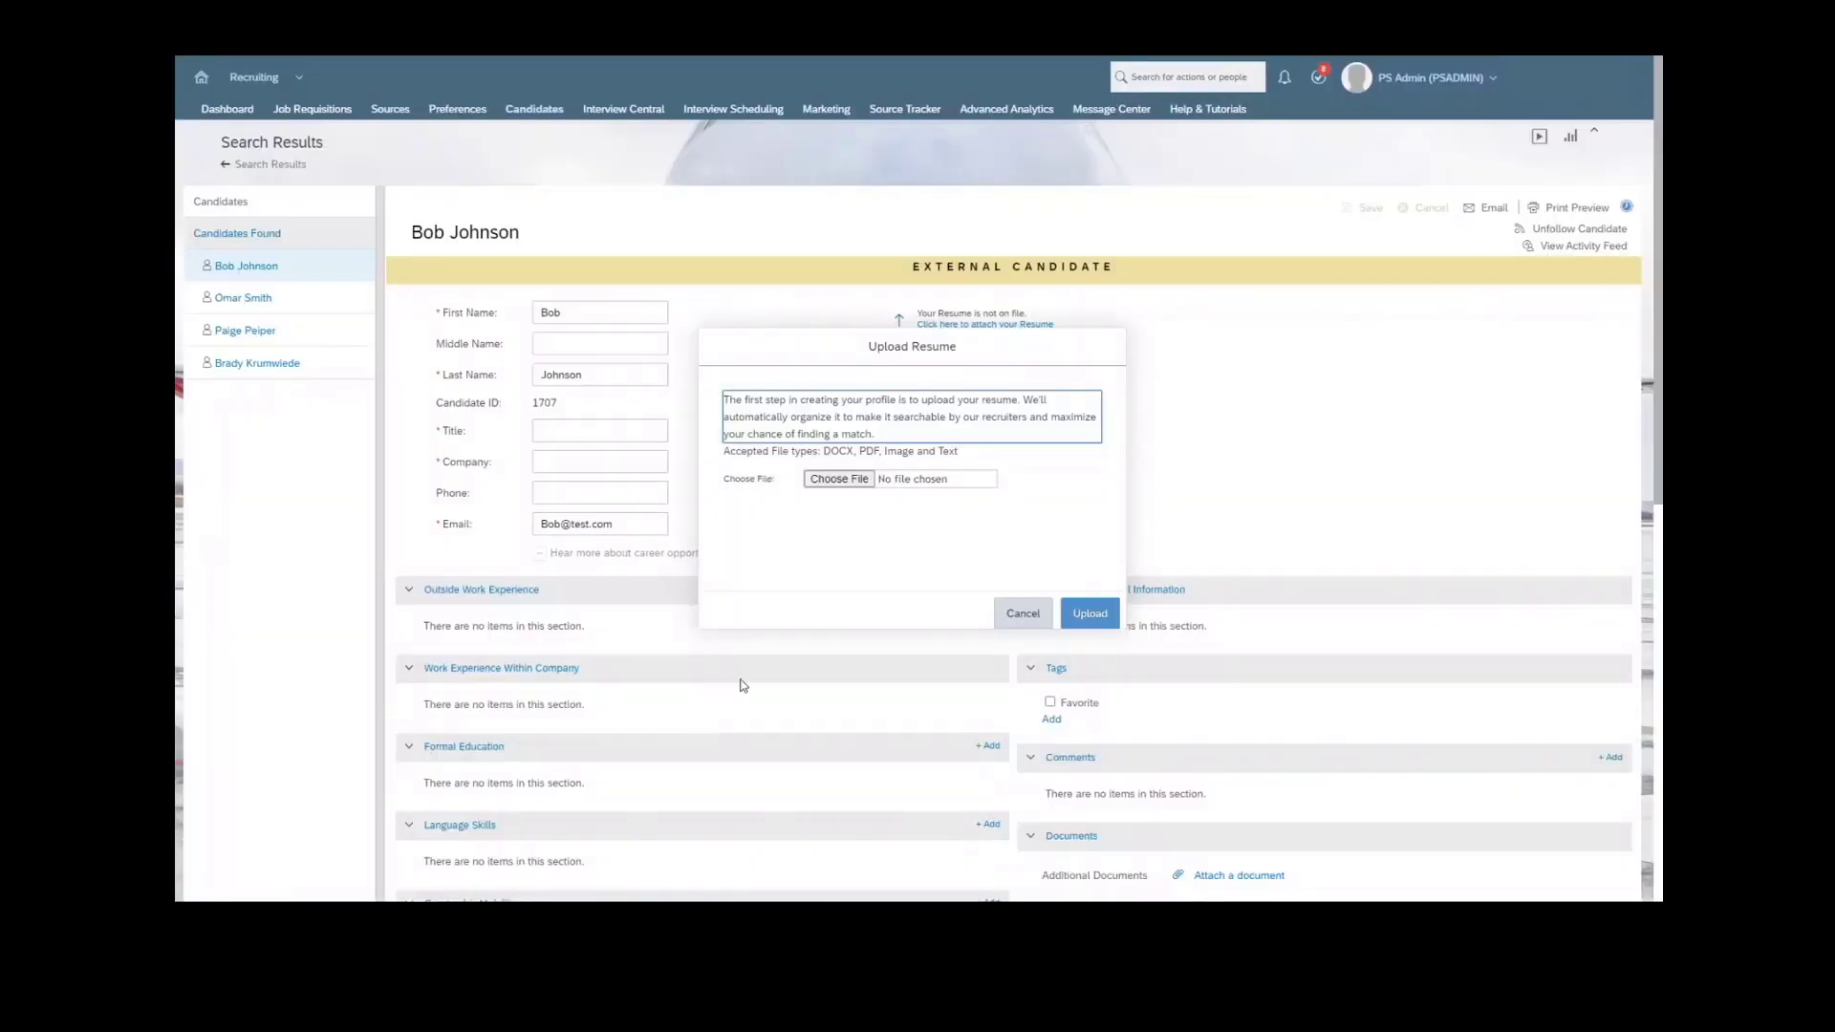
{"action": "left_click", "coordinate": [1017, 615]}
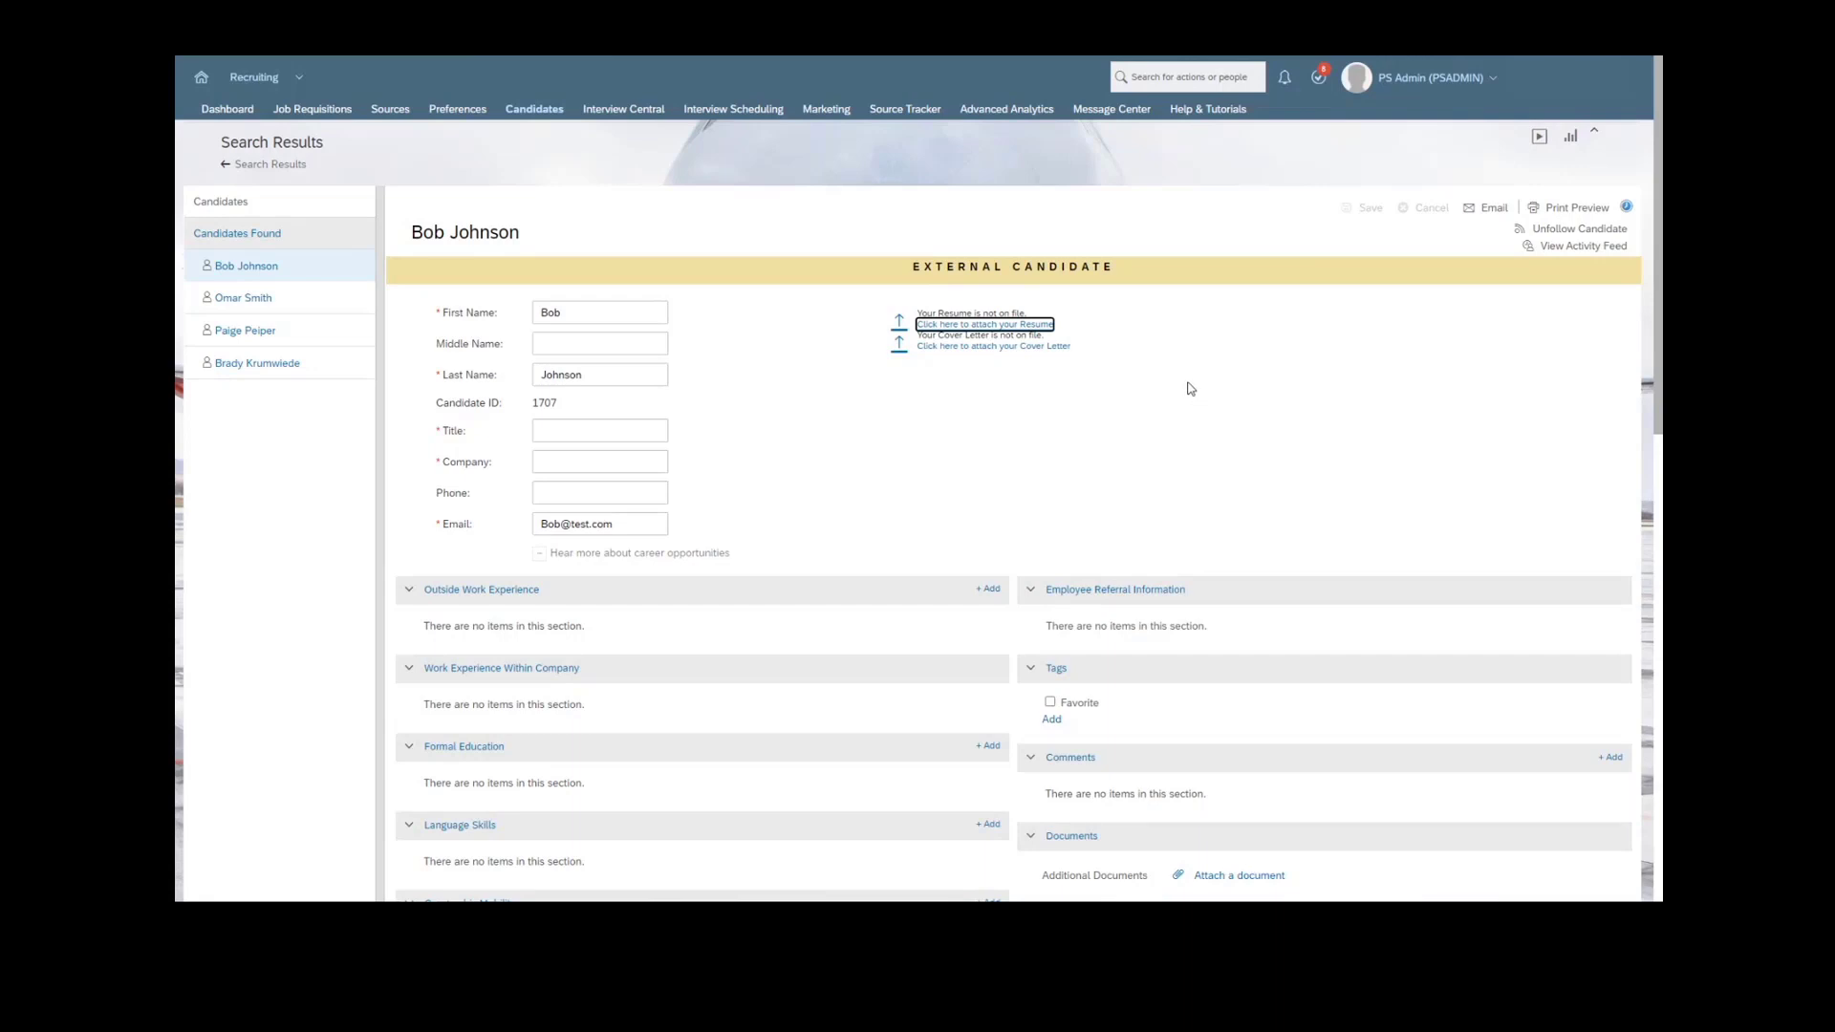
- Examine the candidate's profile sections, including work experience, tags, jobs applied, correspondence, talent pools and email campaigns
{"action": "scroll", "coordinate": [760, 473], "scroll_direction": "down", "scroll_amount": 1}
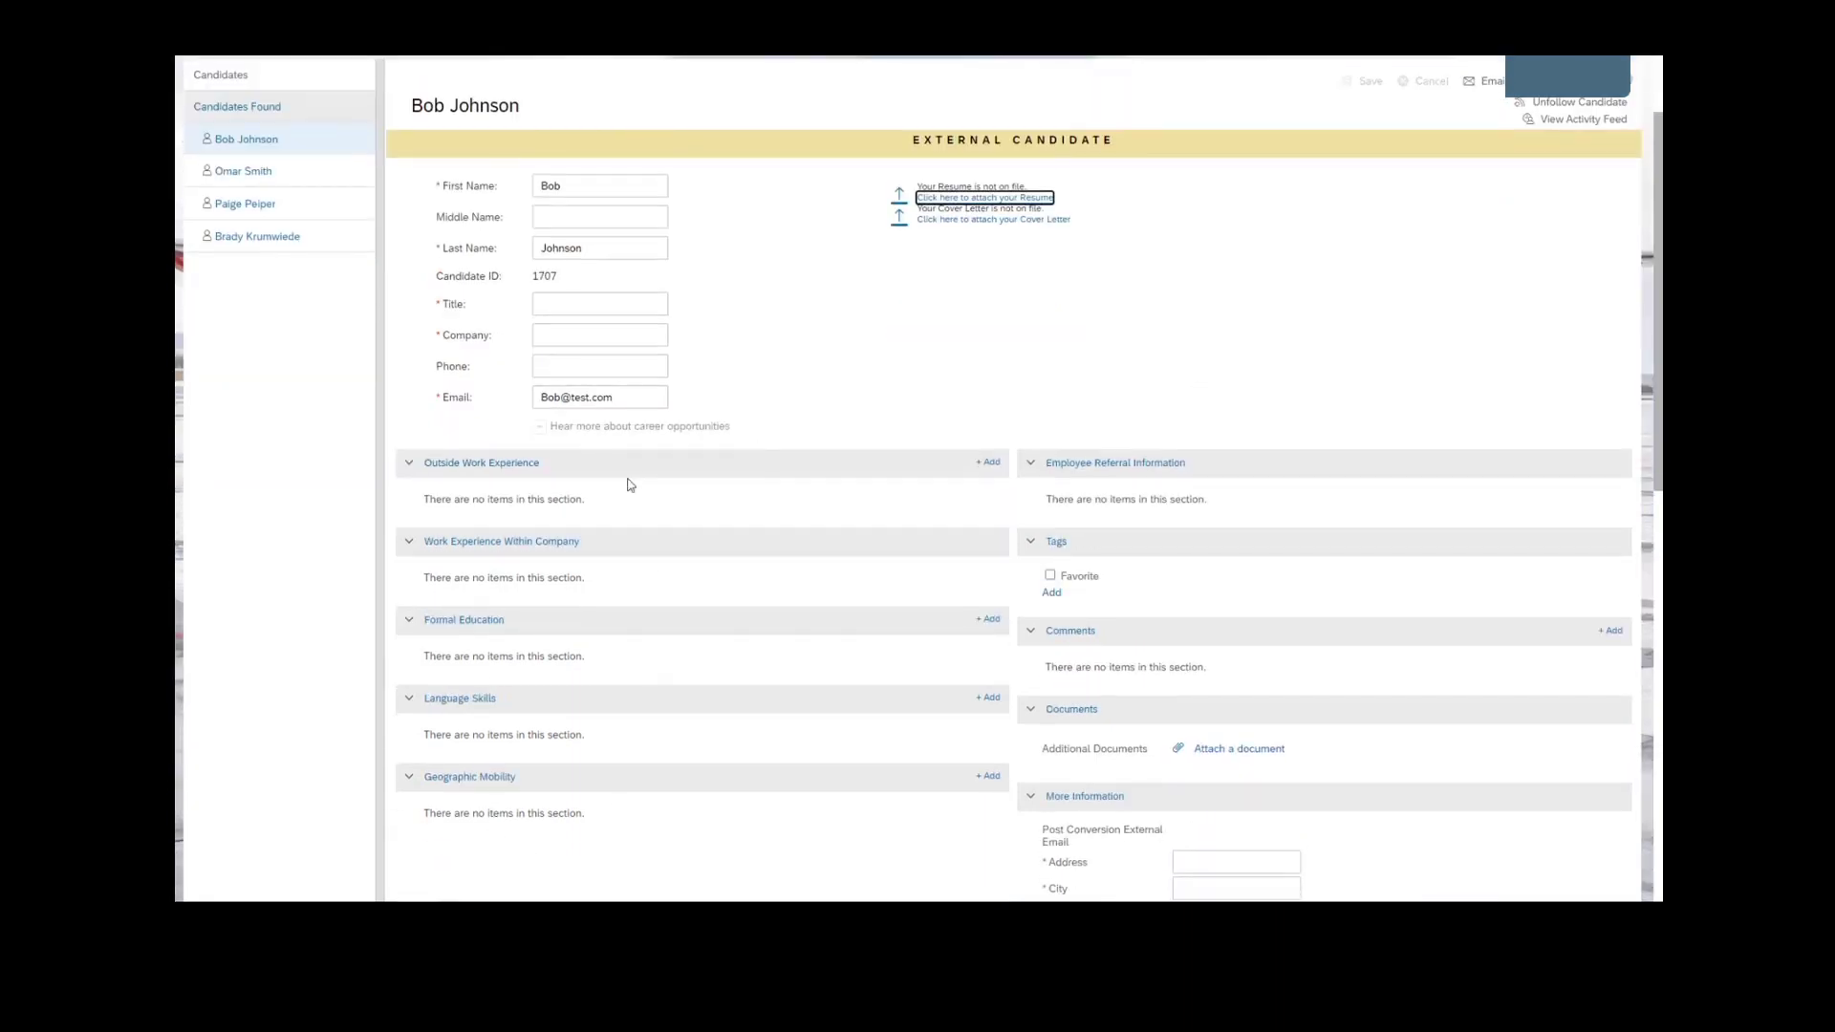
{"action": "scroll", "coordinate": [1257, 549], "scroll_direction": "down", "scroll_amount": 1}
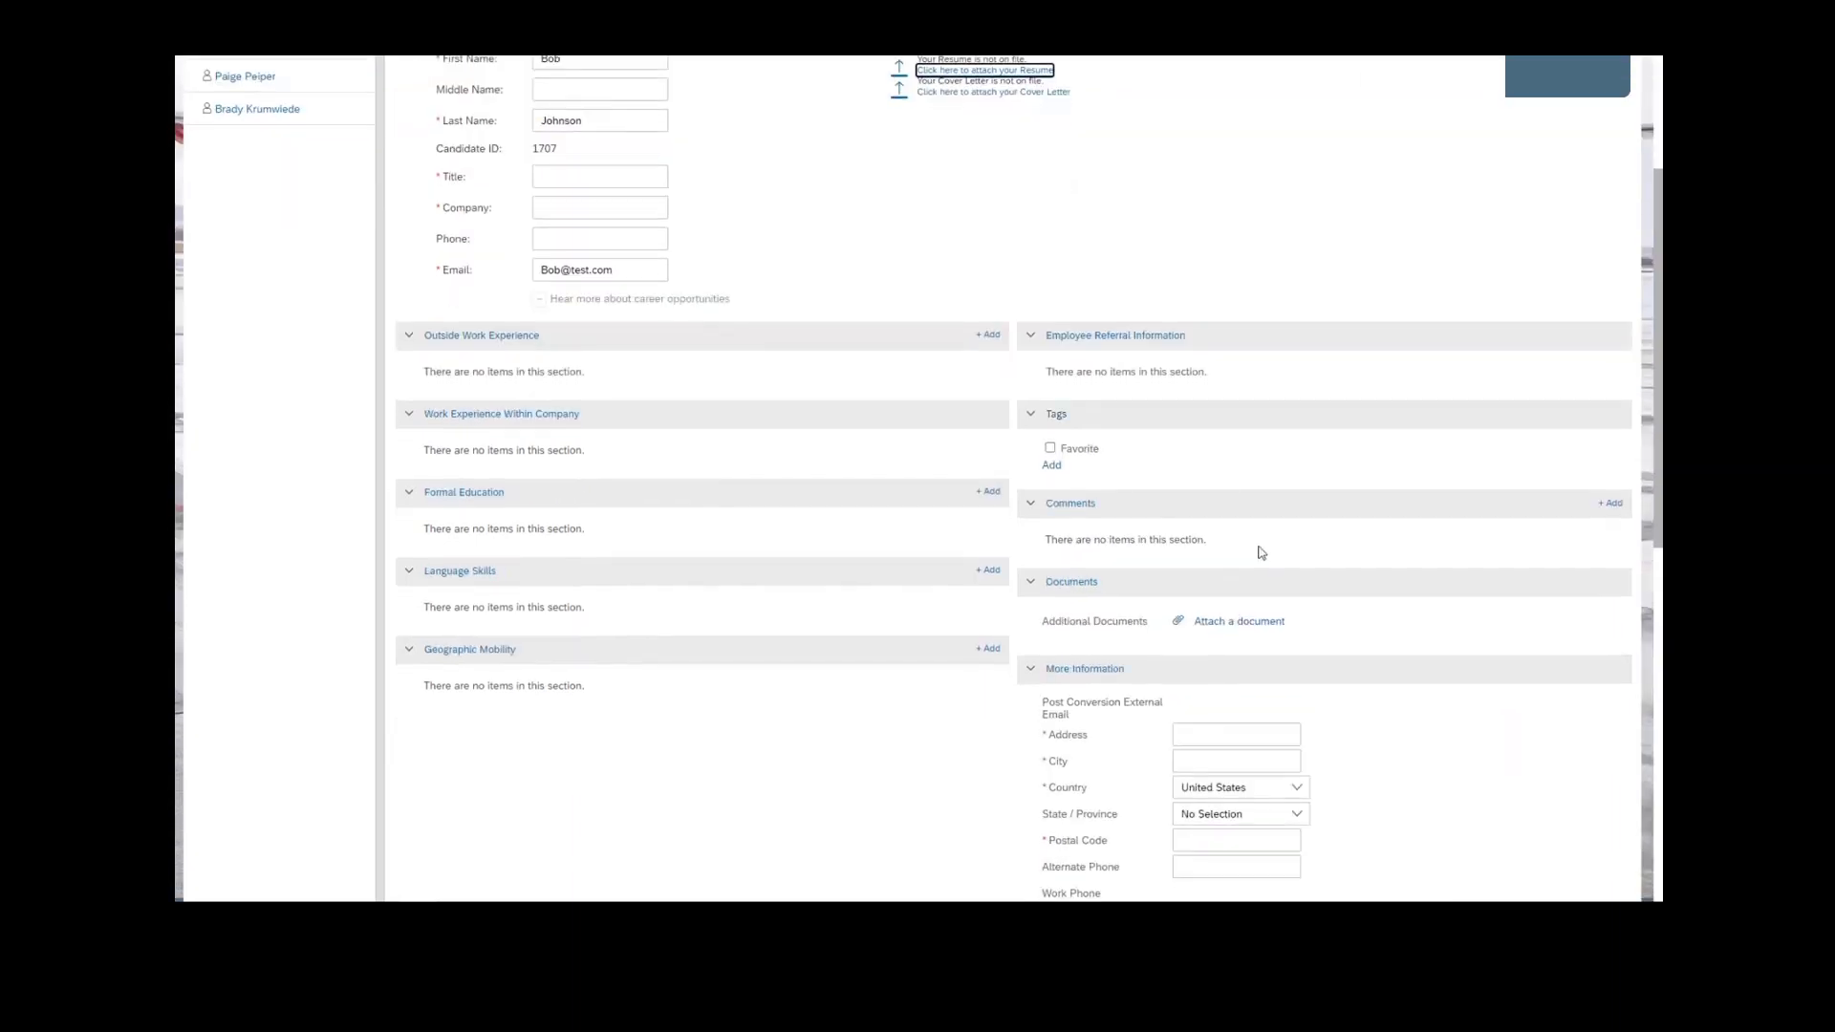
{"action": "scroll", "coordinate": [1259, 553], "scroll_direction": "down", "scroll_amount": 1}
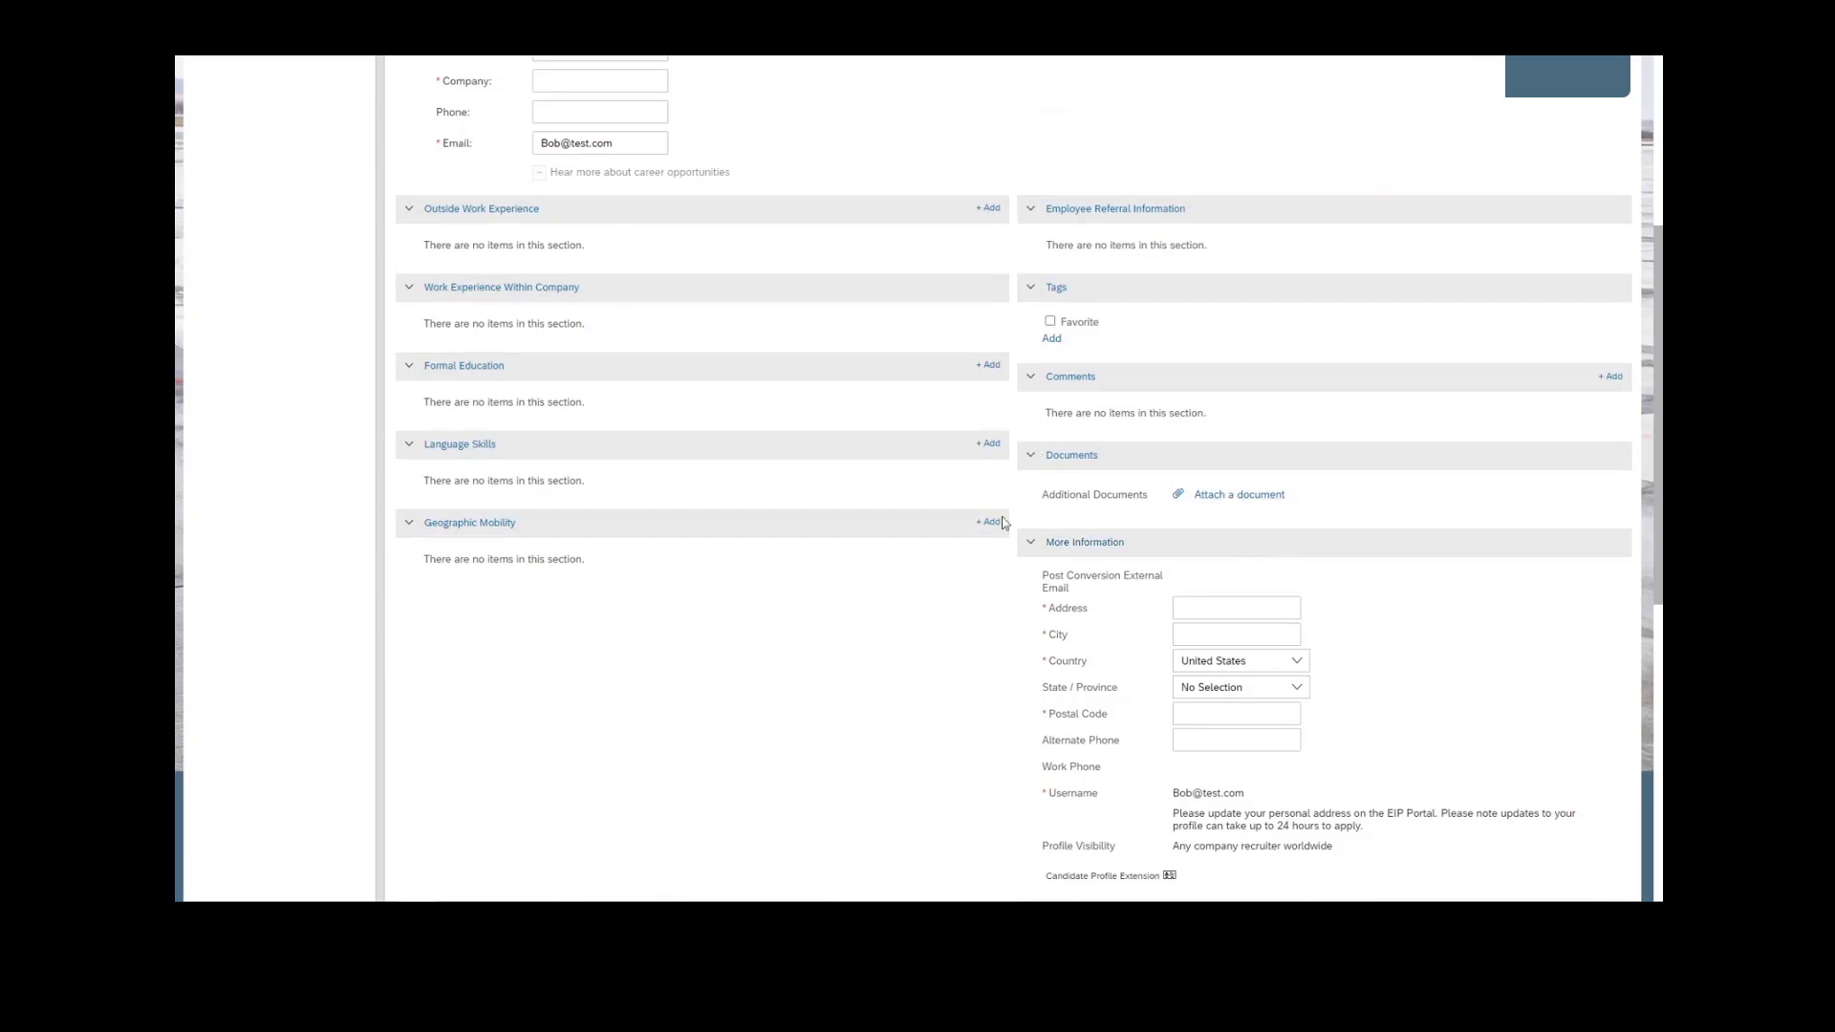
{"action": "scroll", "coordinate": [1260, 597], "scroll_direction": "down", "scroll_amount": 1}
{"action": "scroll", "coordinate": [1260, 597], "scroll_direction": "down", "scroll_amount": 3}
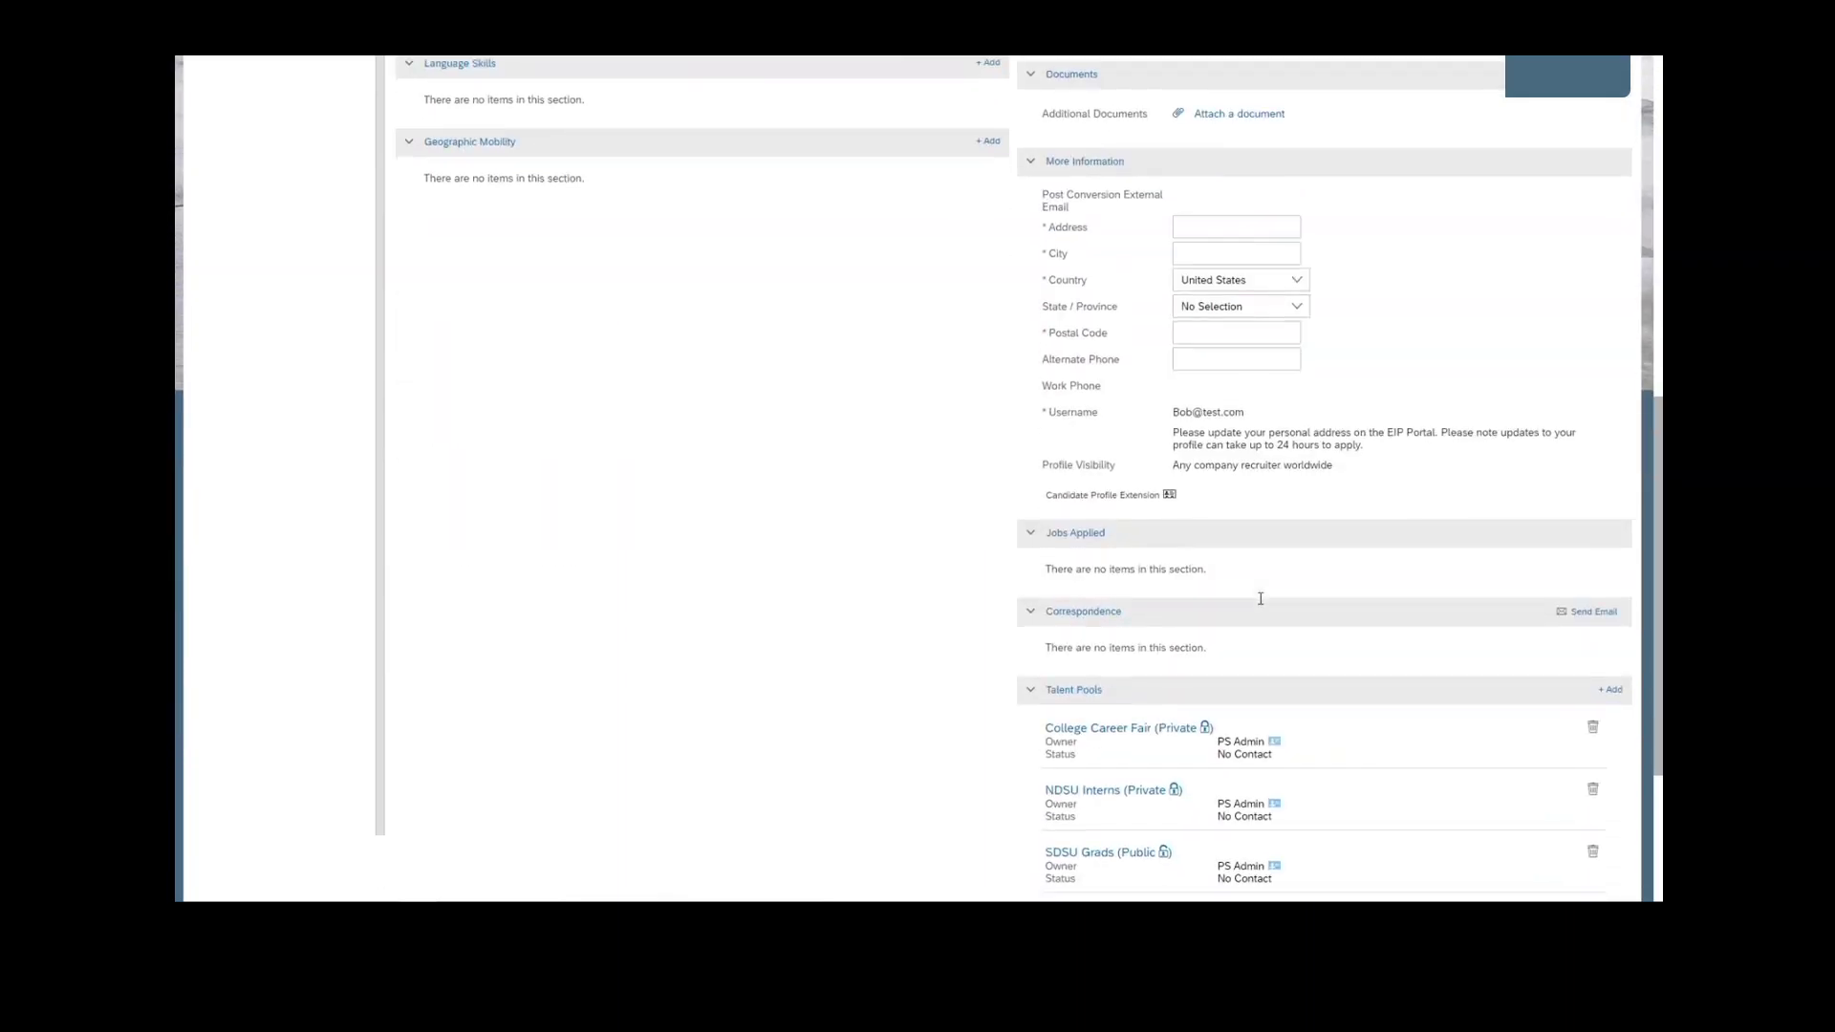
{"action": "scroll", "coordinate": [1261, 604], "scroll_direction": "down", "scroll_amount": 1}
{"action": "scroll", "coordinate": [1261, 608], "scroll_direction": "down", "scroll_amount": 1}
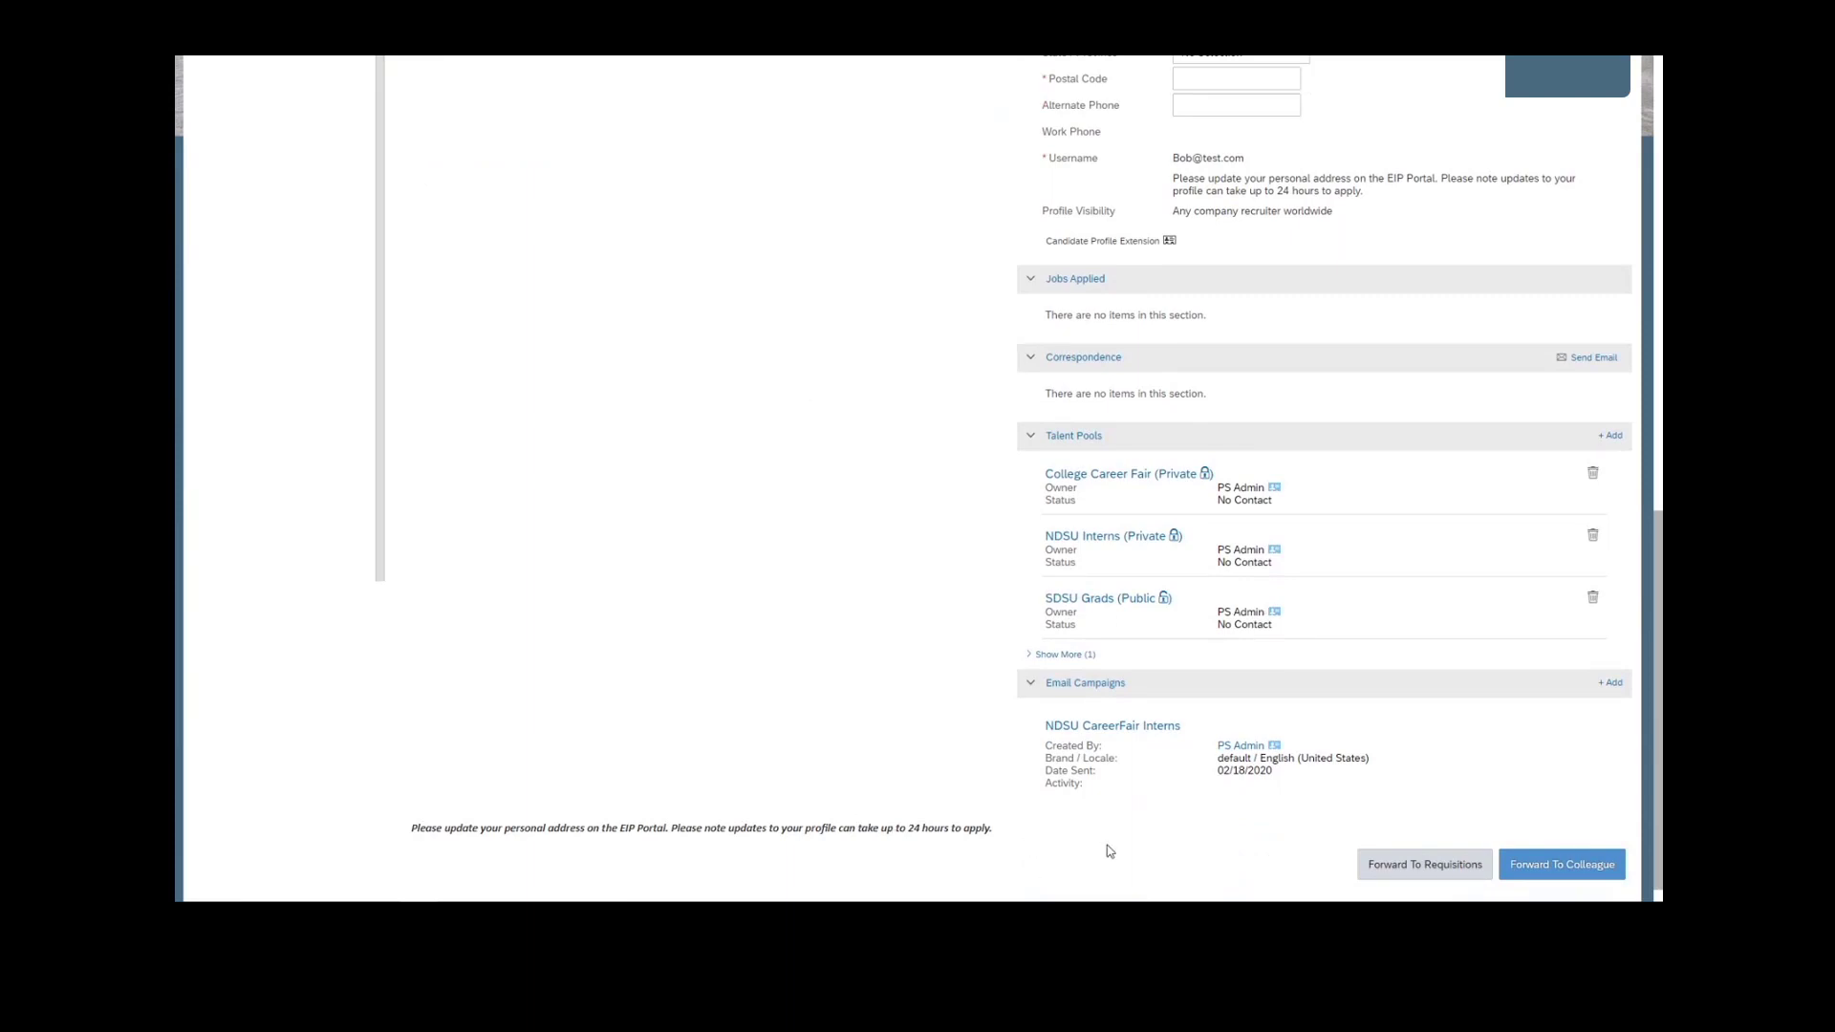
{"action": "left_click", "coordinate": [1106, 436]}
{"action": "left_click", "coordinate": [916, 429]}
{"action": "scroll", "coordinate": [1152, 807], "scroll_direction": "up", "scroll_amount": 3}
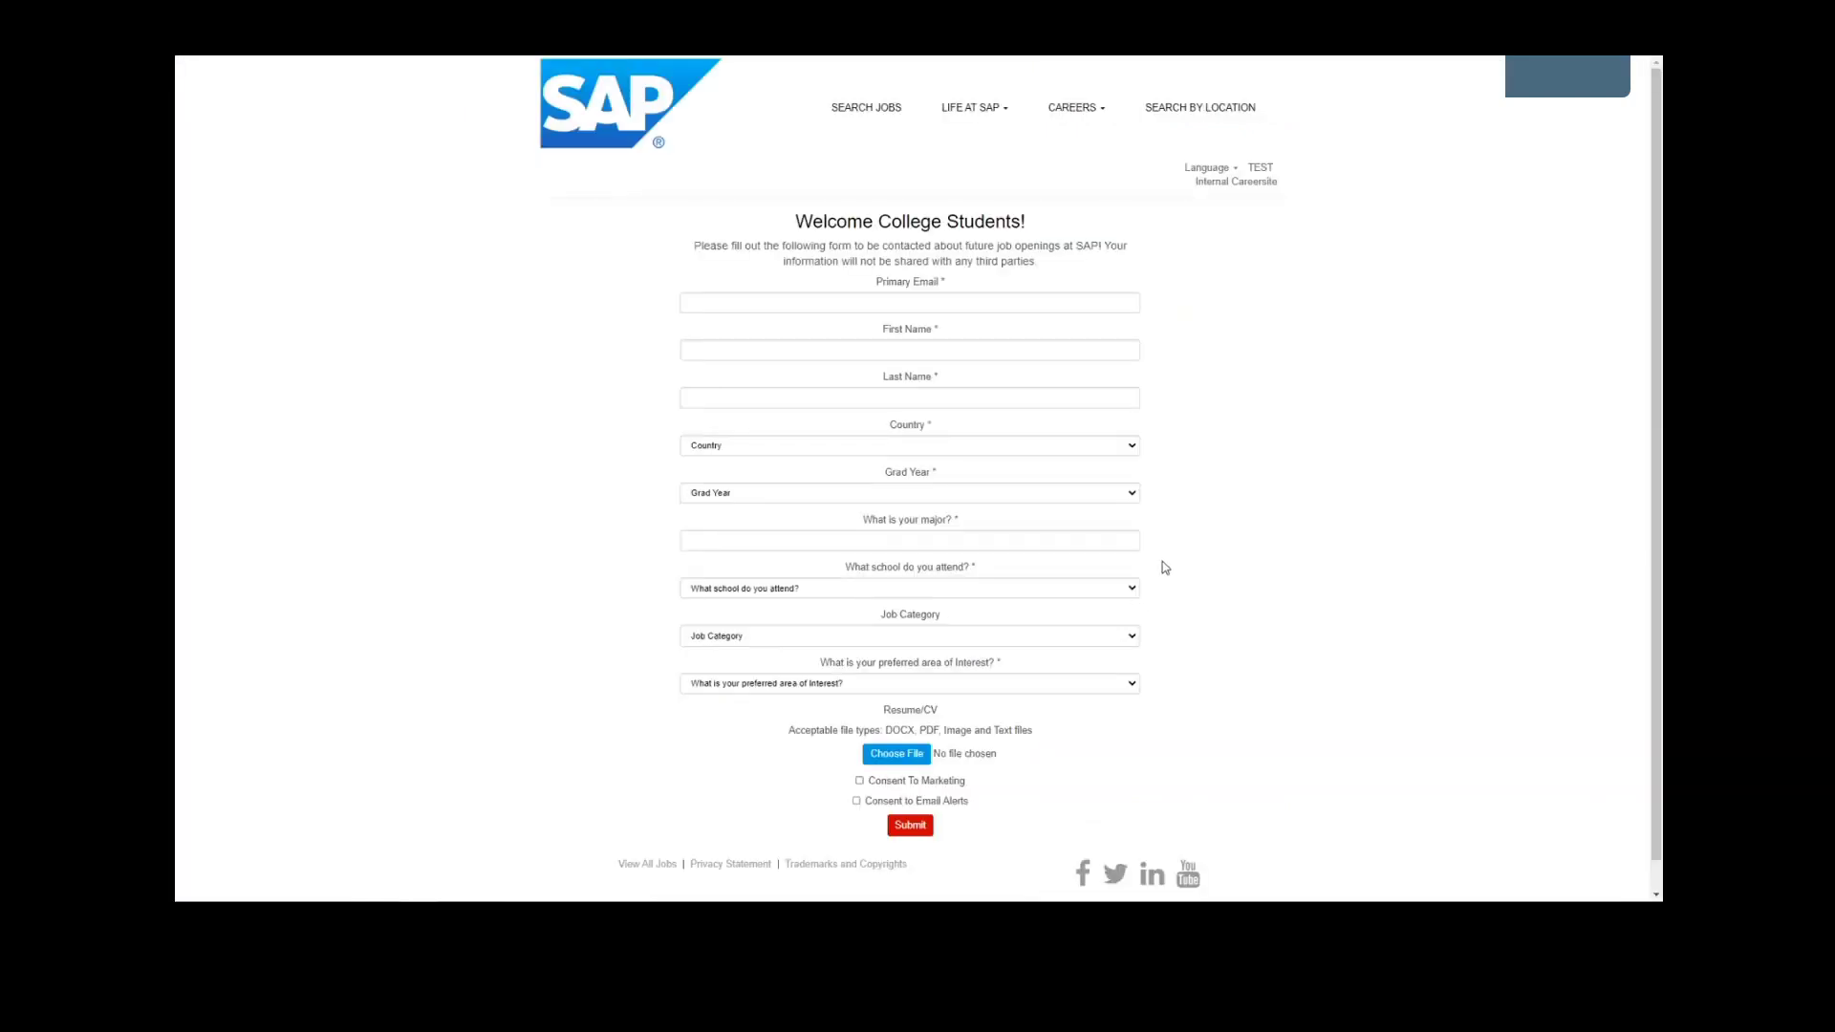
- Examine the major and school questions on the college student form and the matching answers in the candidate's profile extension
{"action": "left_click_drag", "start_coordinate": [1159, 568], "coordinate": [751, 529]}
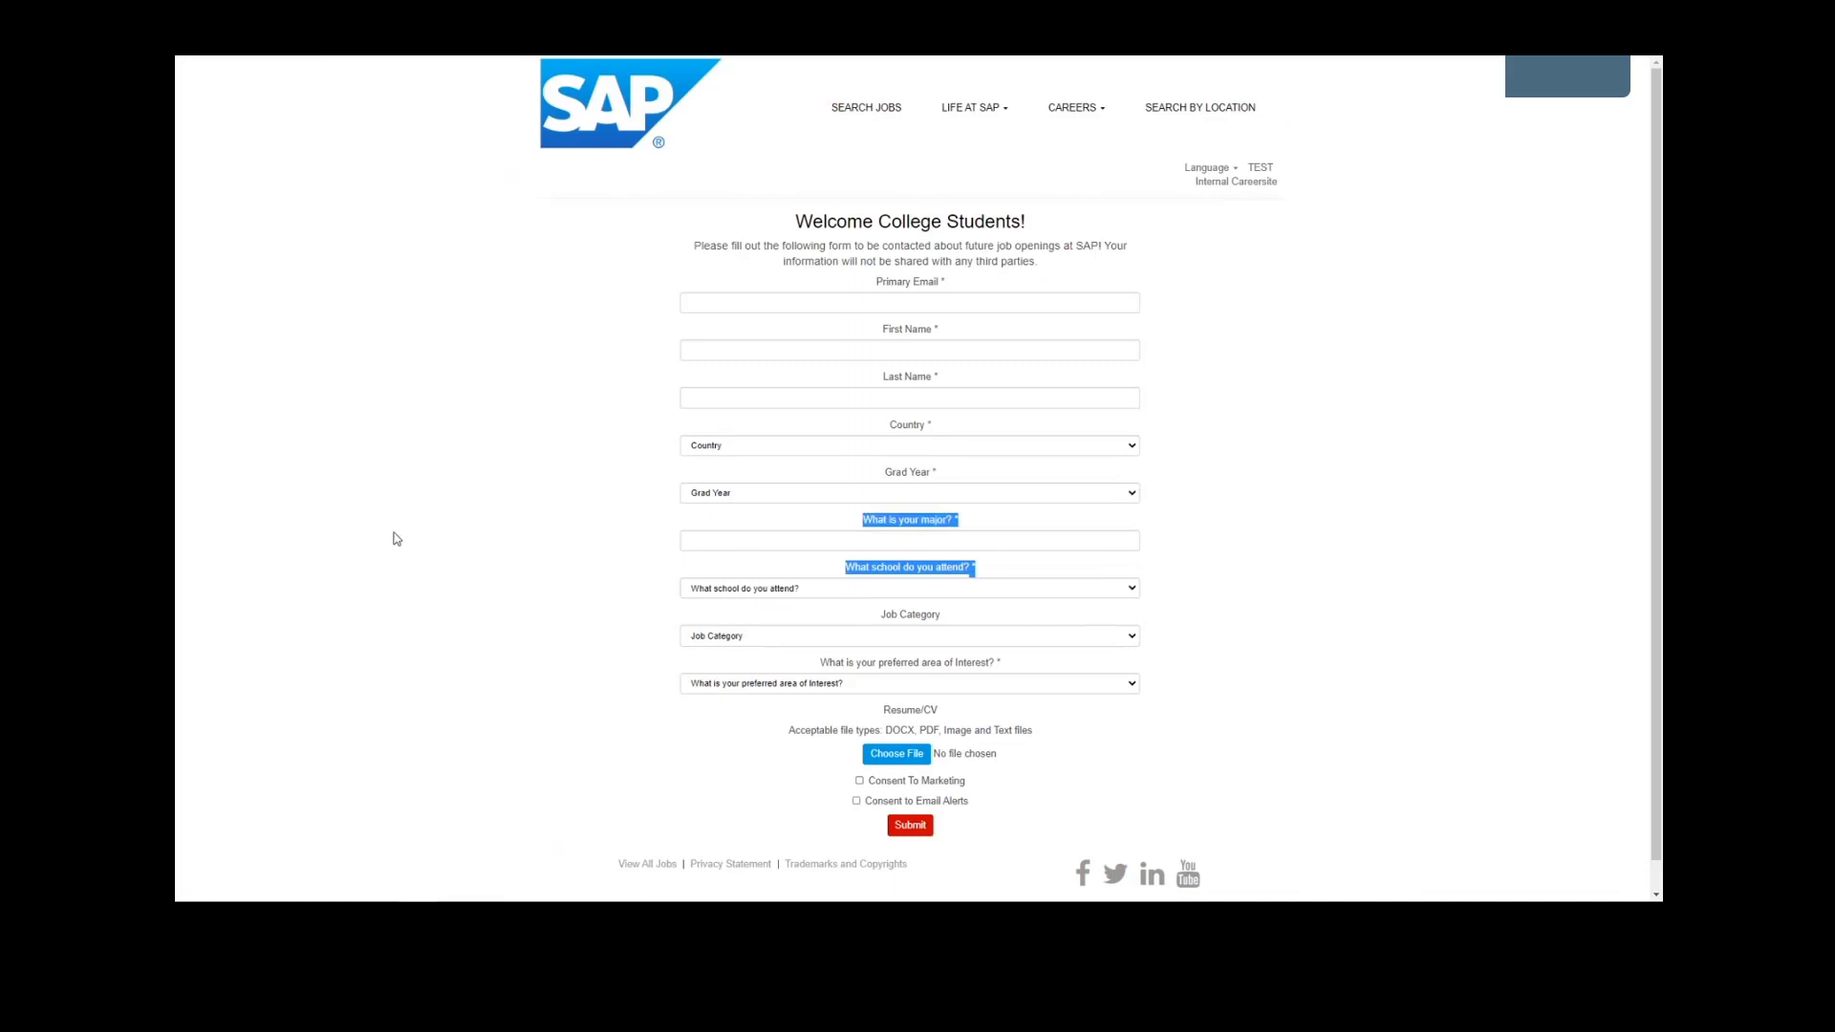
{"action": "left_click", "coordinate": [364, 536]}
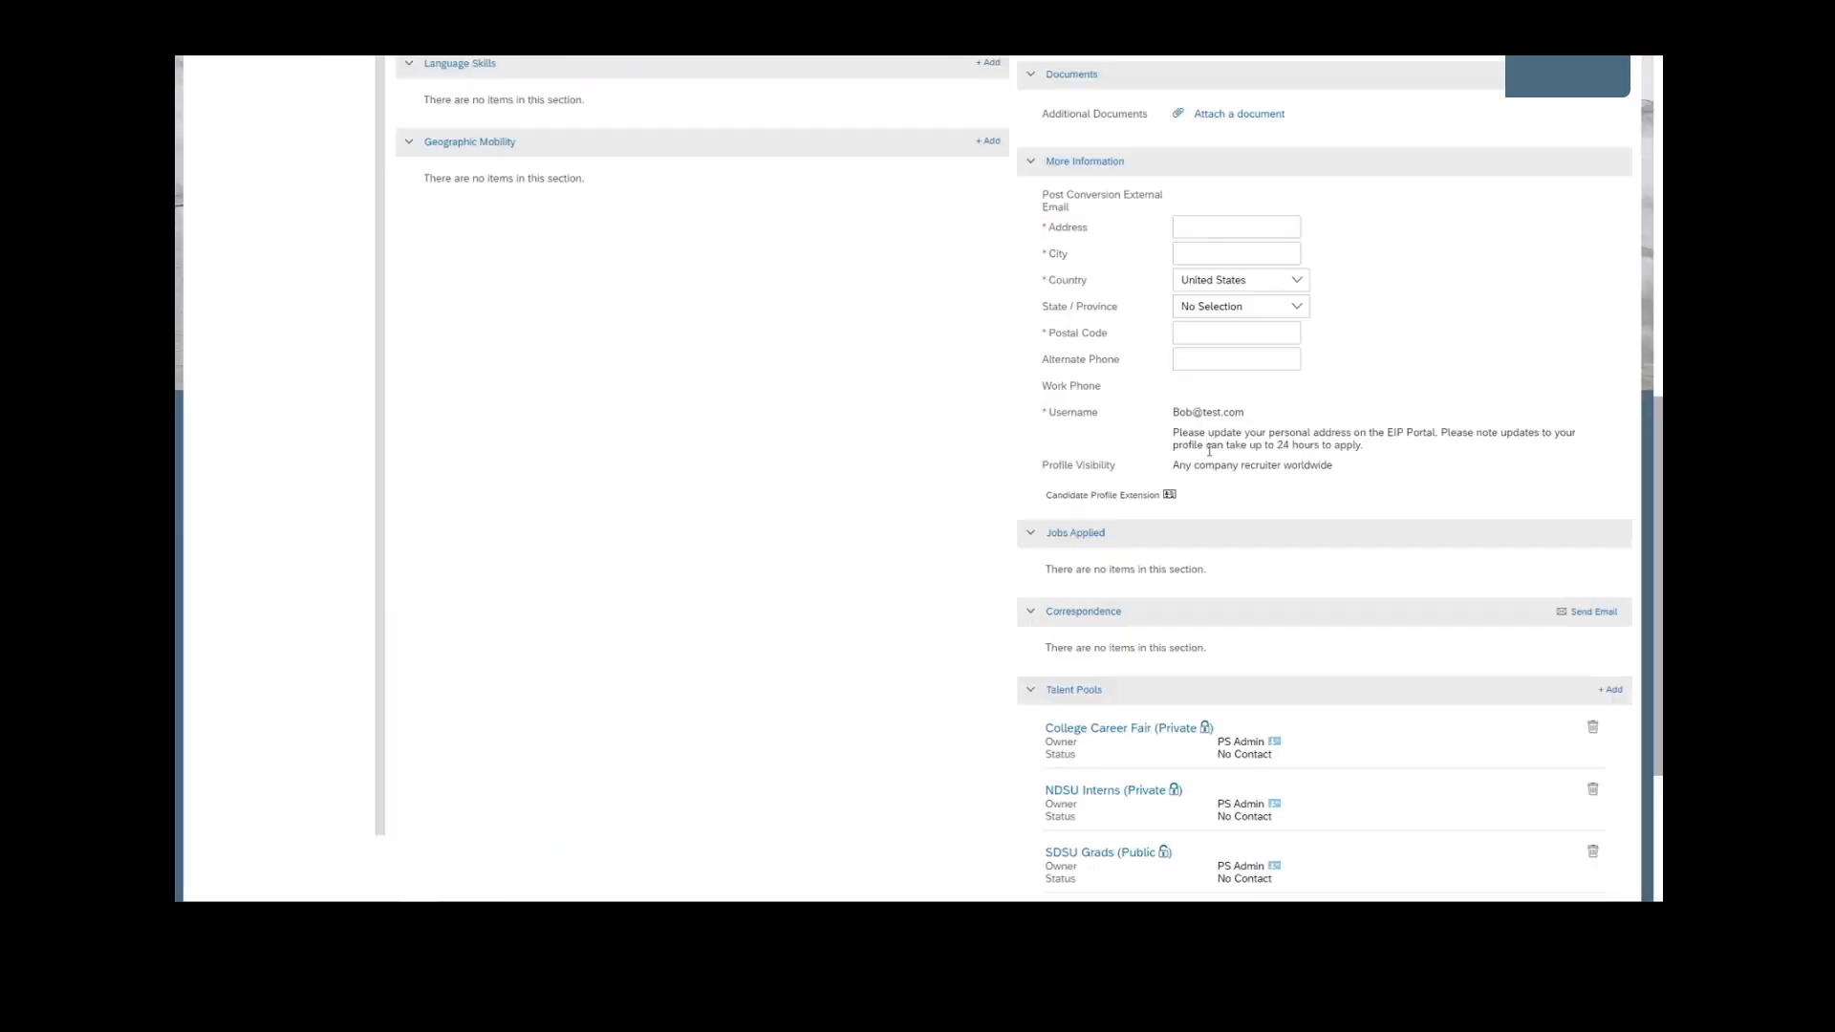
{"action": "left_click", "coordinate": [1178, 497]}
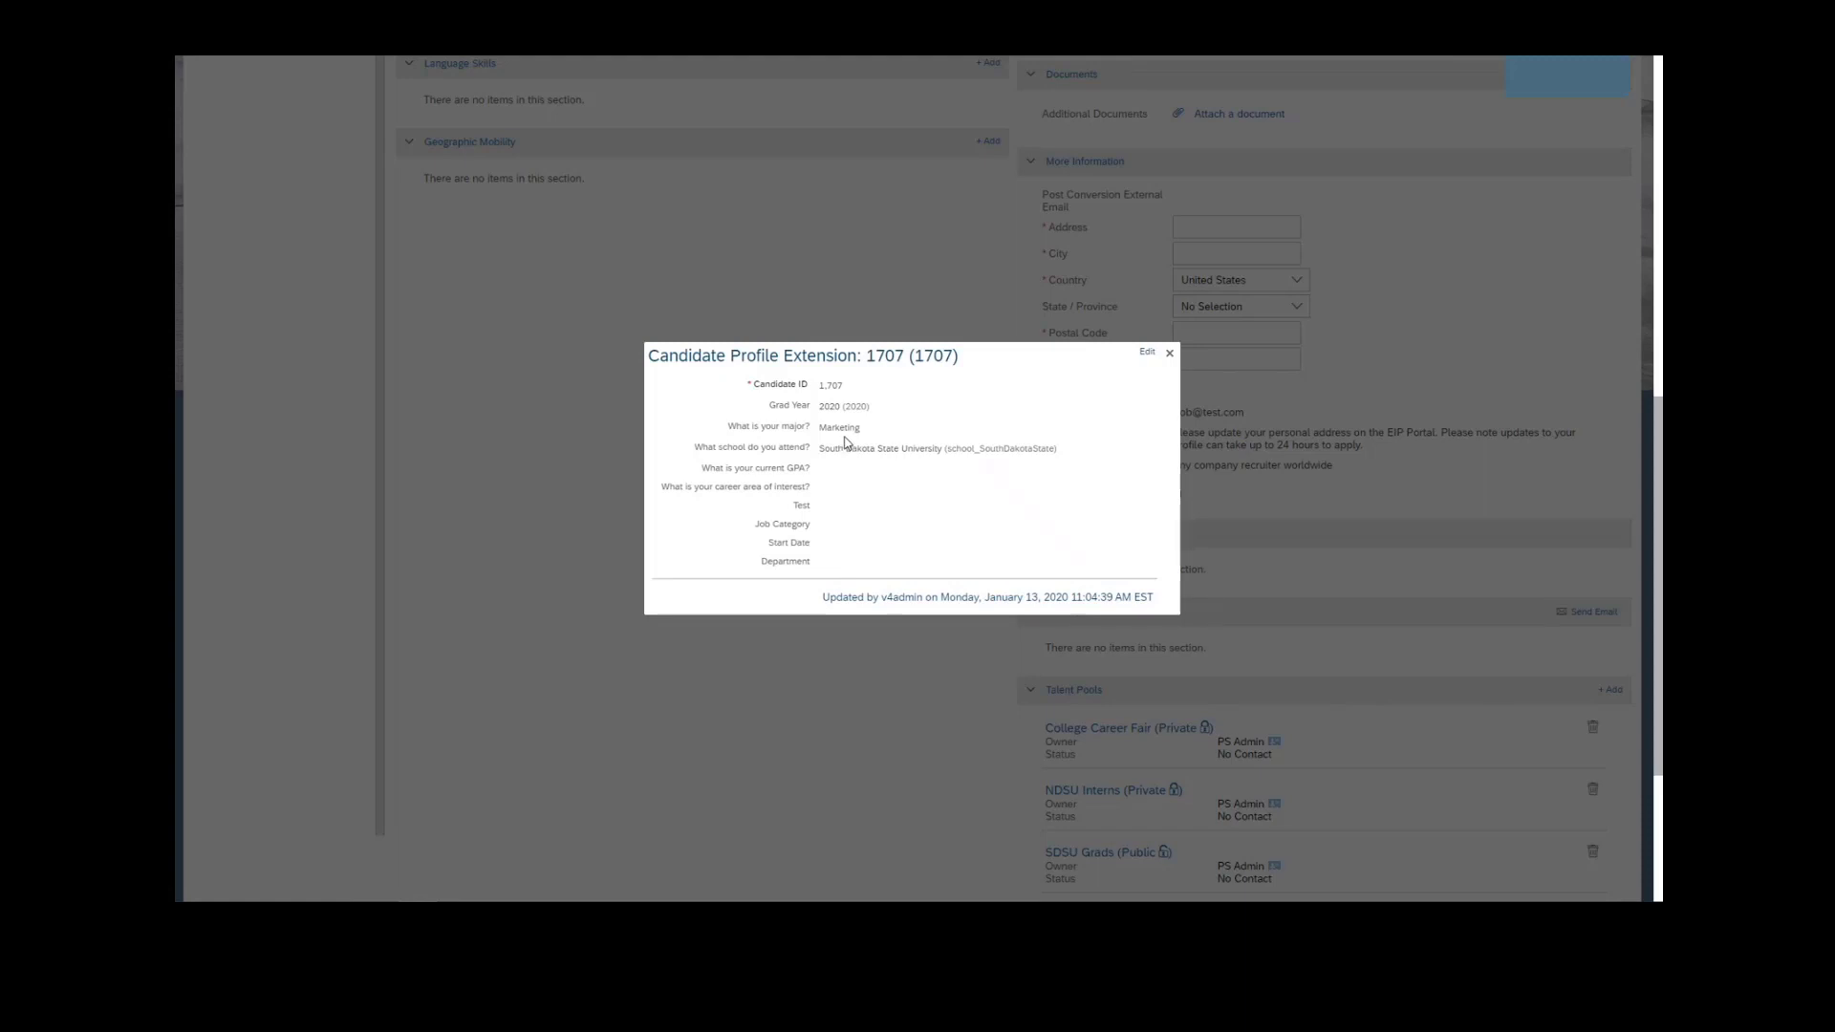
{"action": "left_click_drag", "start_coordinate": [862, 430], "coordinate": [726, 441]}
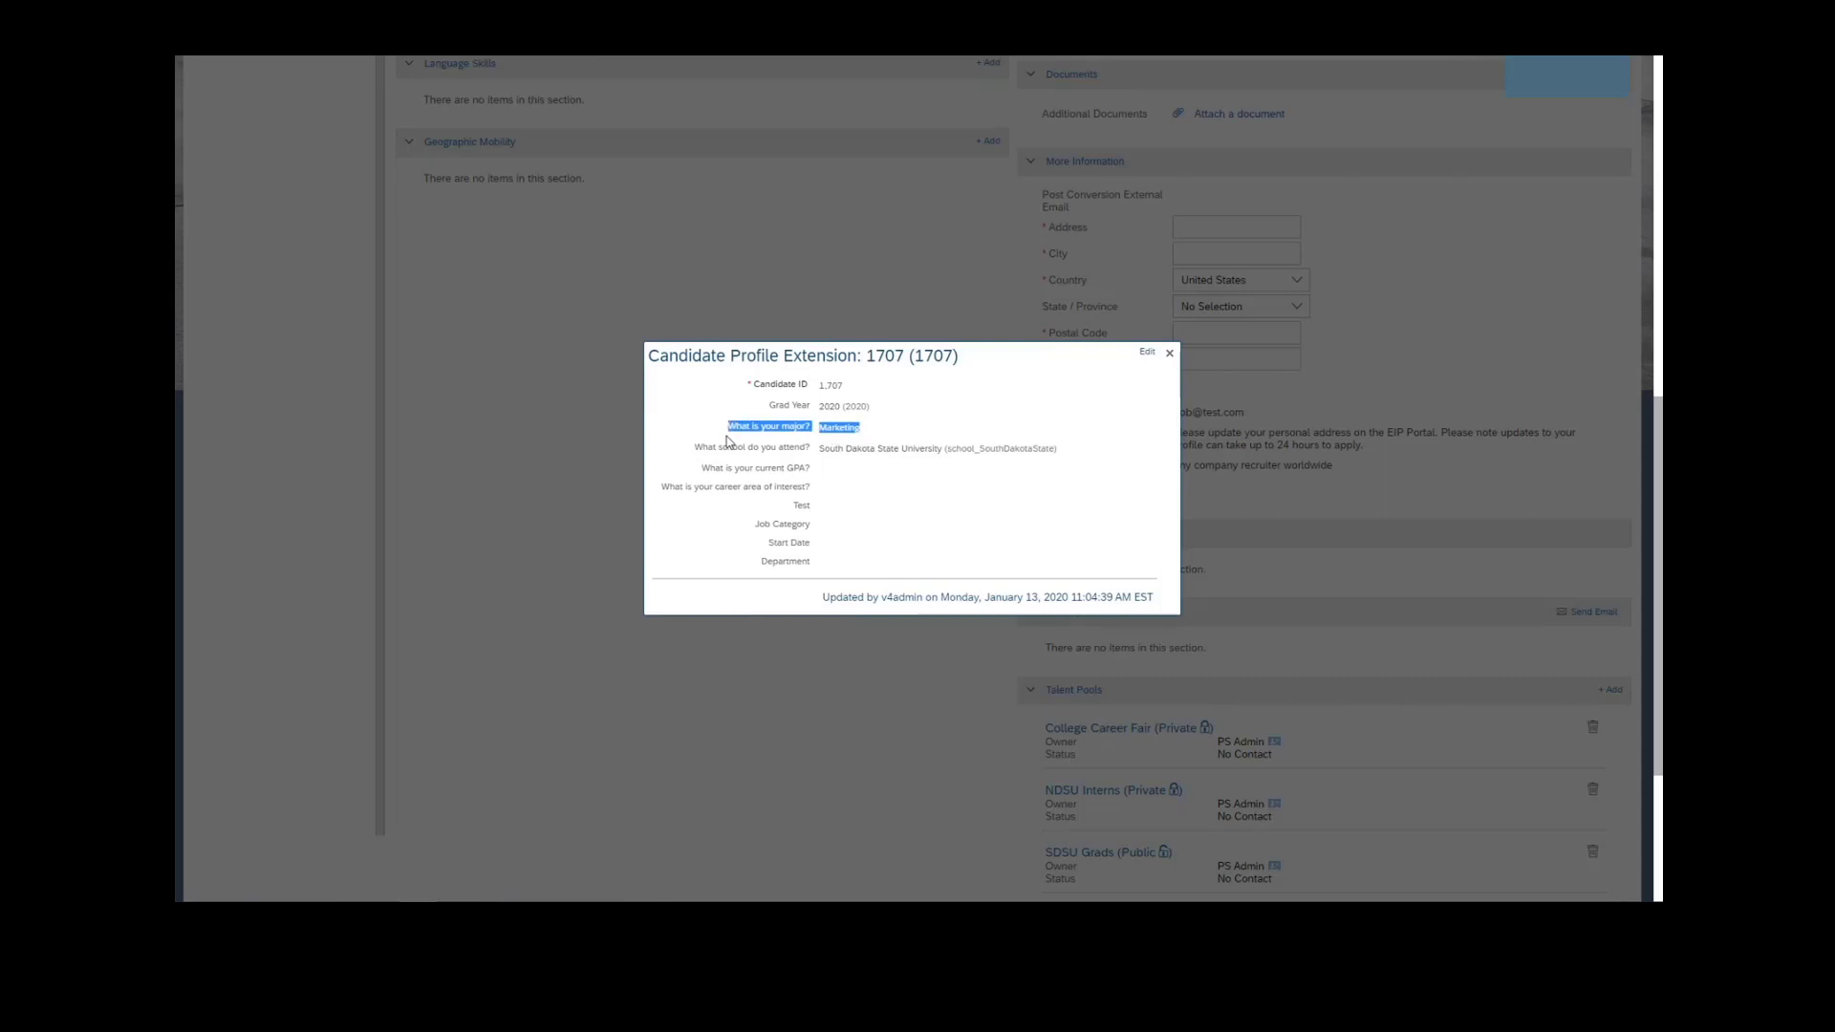
{"action": "left_click", "coordinate": [727, 441]}
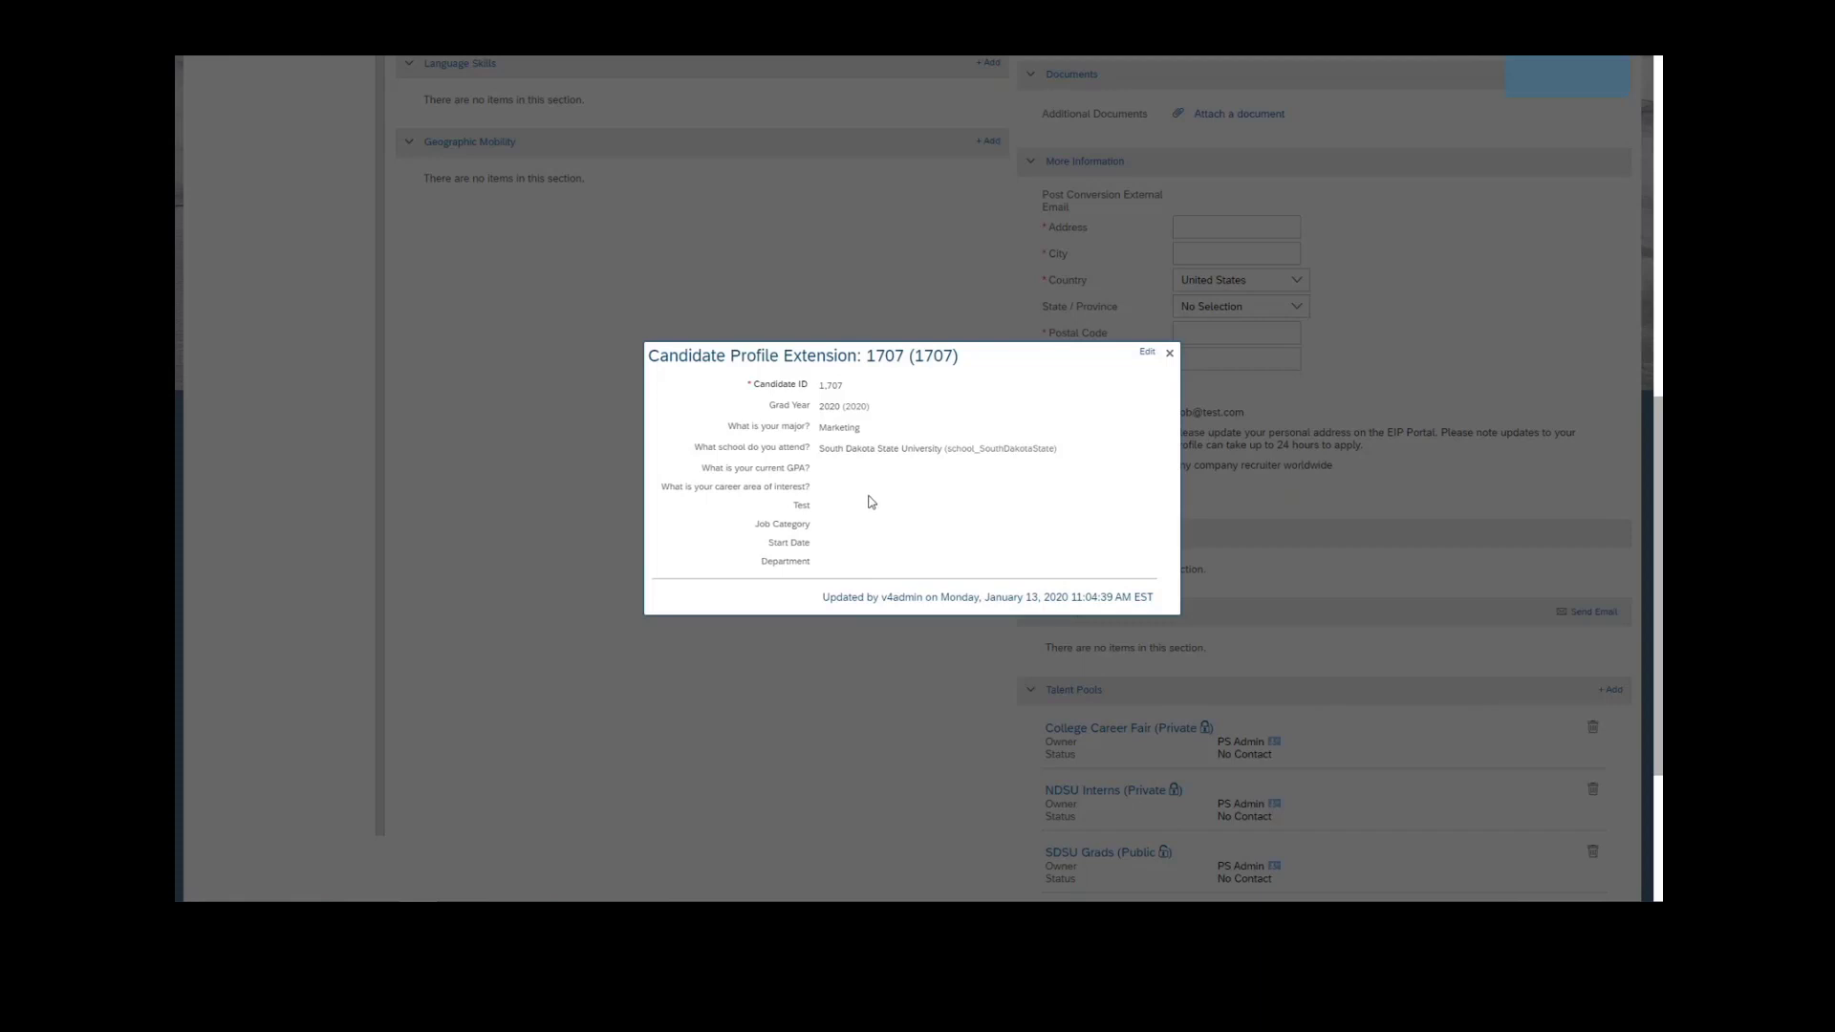
{"action": "left_click", "coordinate": [1169, 352]}
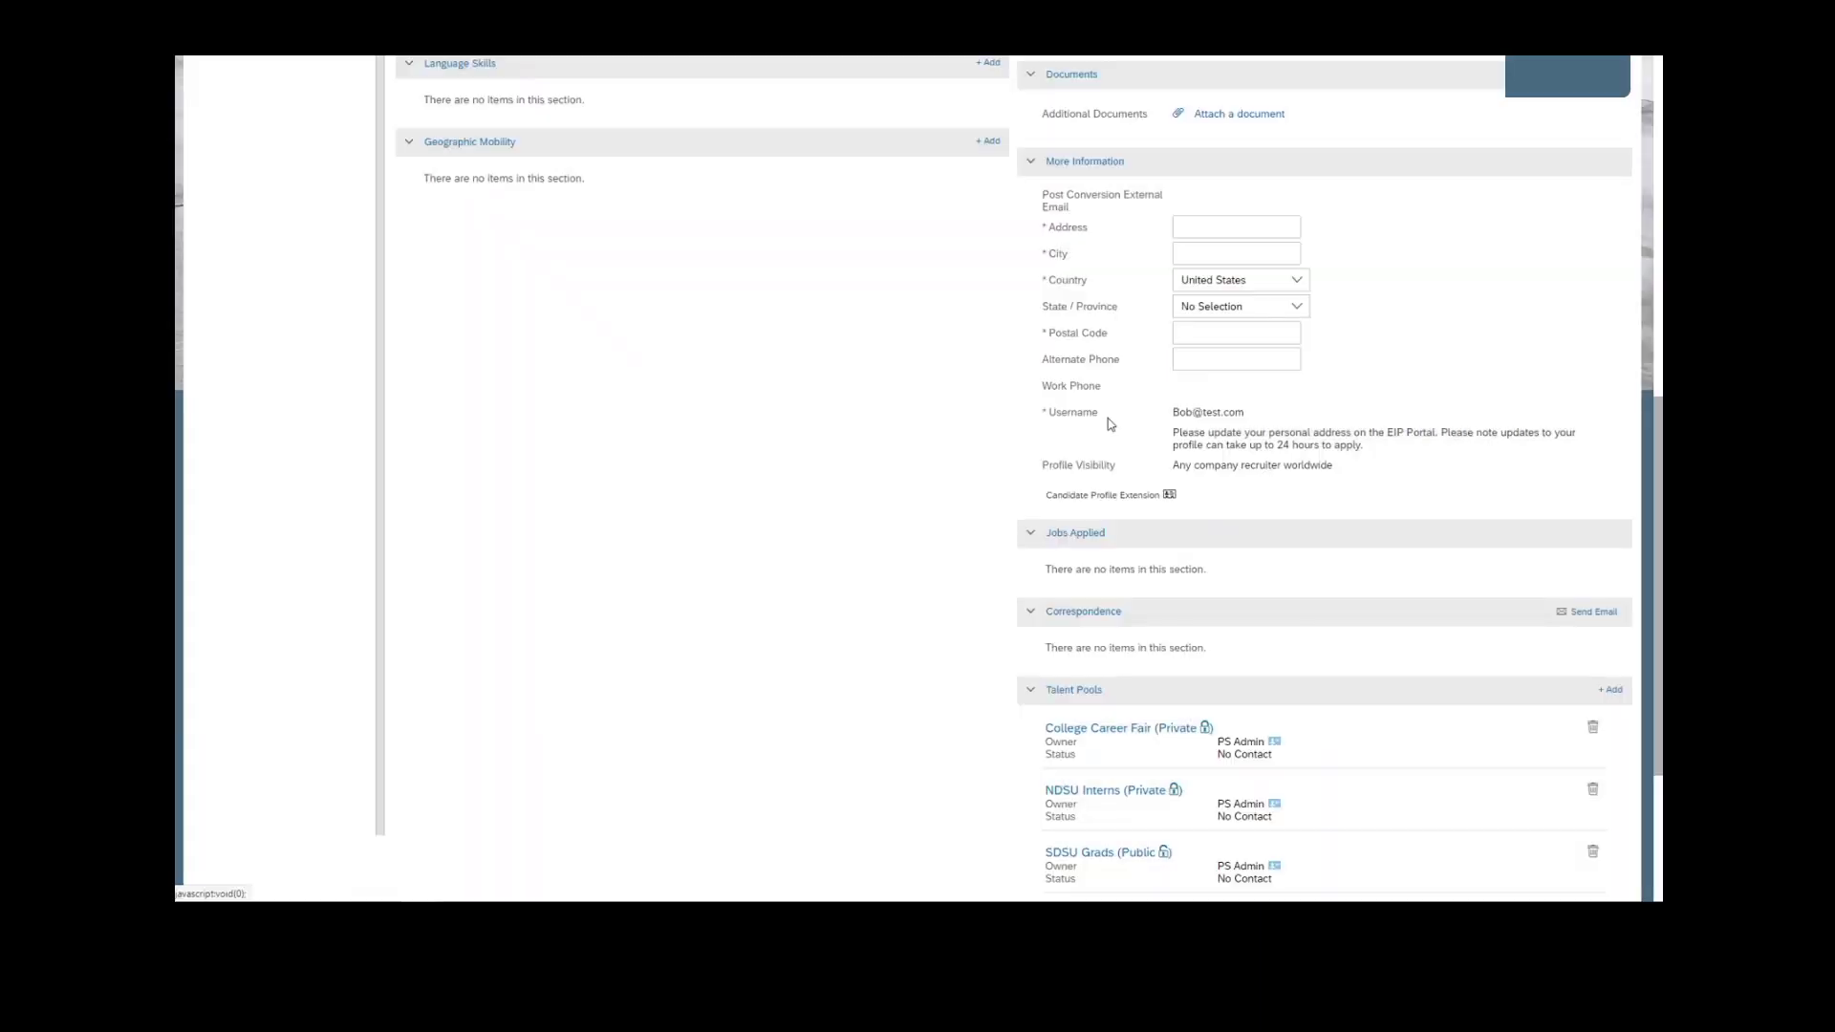
- Return from the candidate's profile to the search results and review the search criteria and matching candidates
{"action": "scroll", "coordinate": [921, 621], "scroll_direction": "up", "scroll_amount": 8}
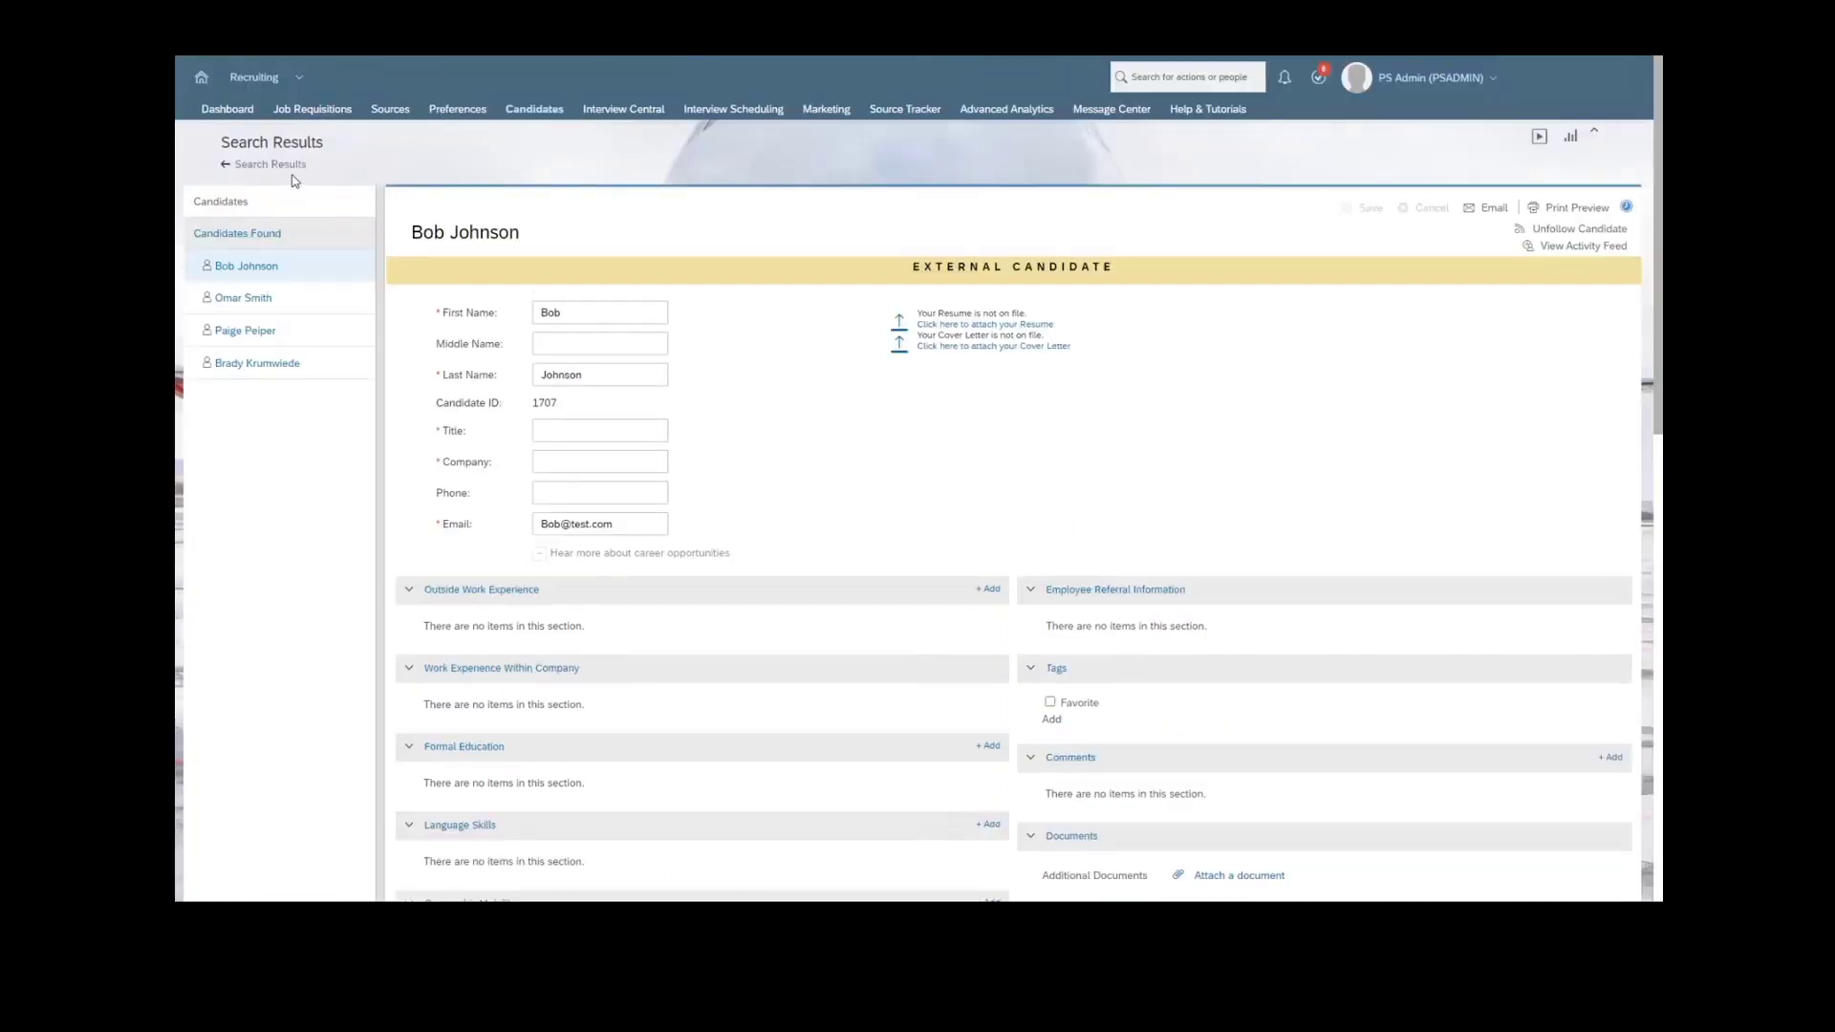
{"action": "left_click", "coordinate": [285, 164]}
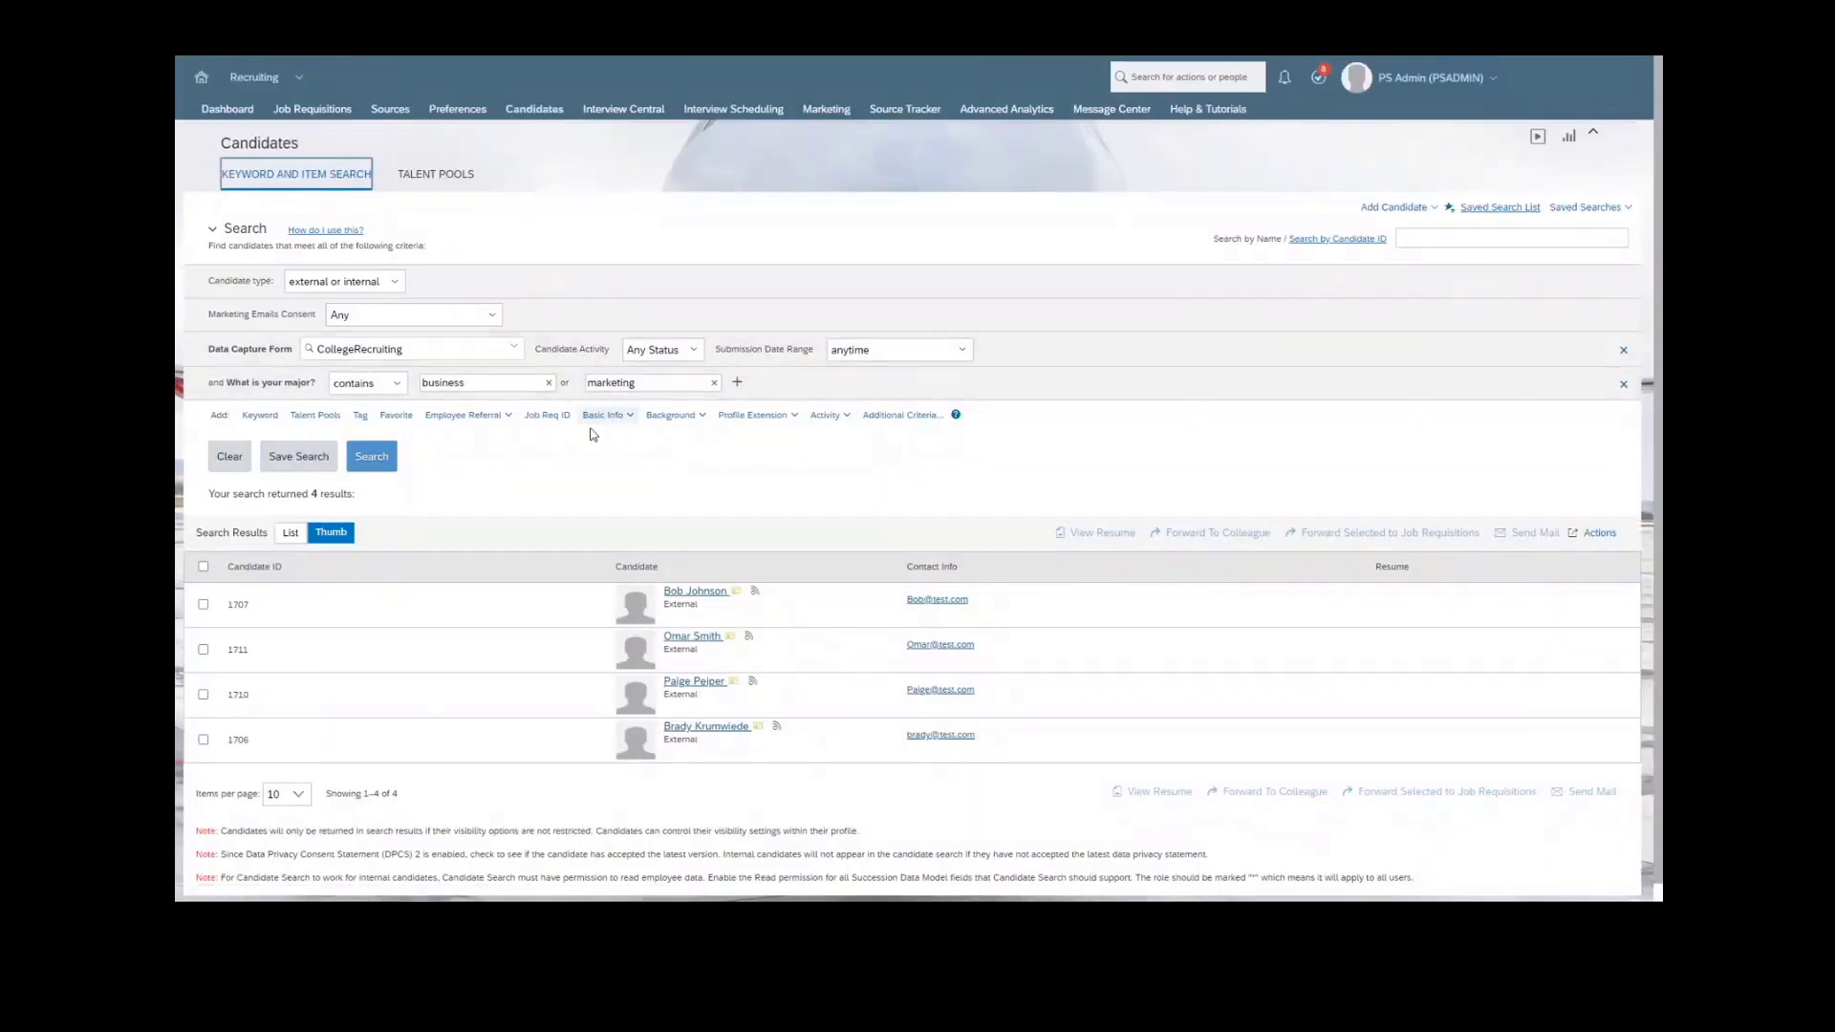
{"action": "scroll", "coordinate": [583, 350], "scroll_direction": "down", "scroll_amount": 2}
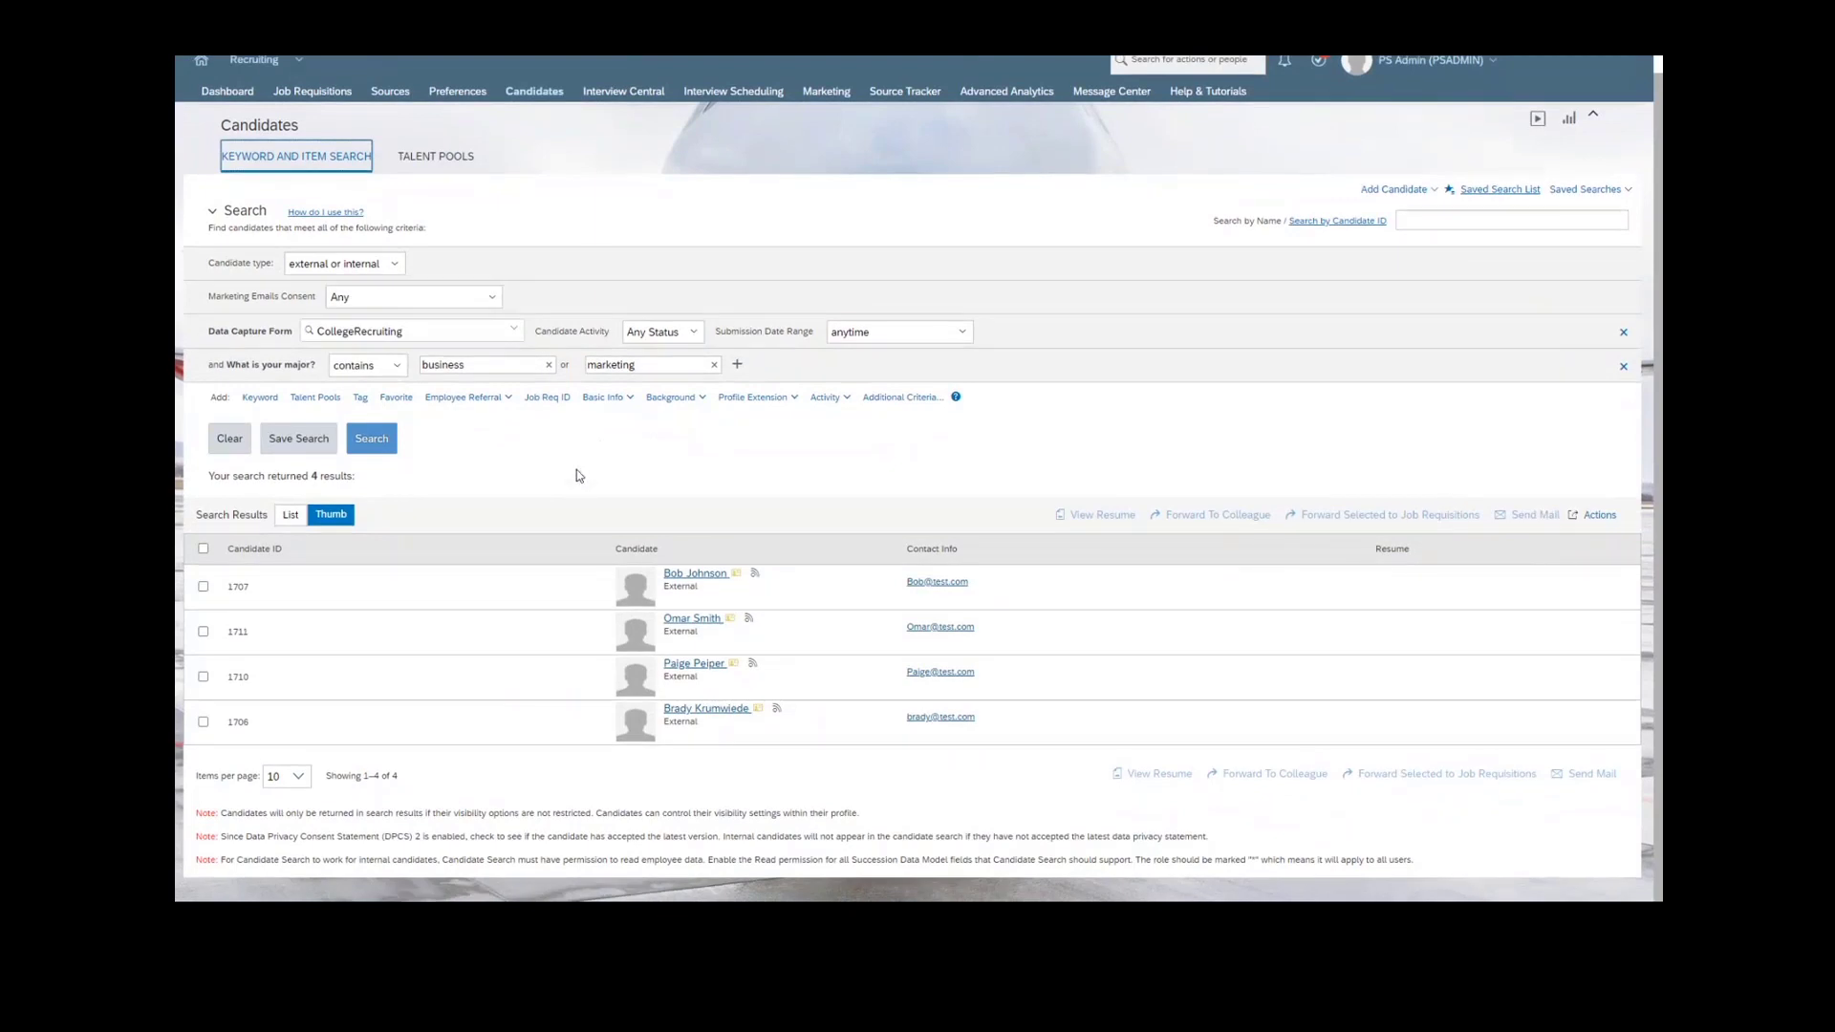
{"action": "scroll", "coordinate": [584, 474], "scroll_direction": "up", "scroll_amount": 2}
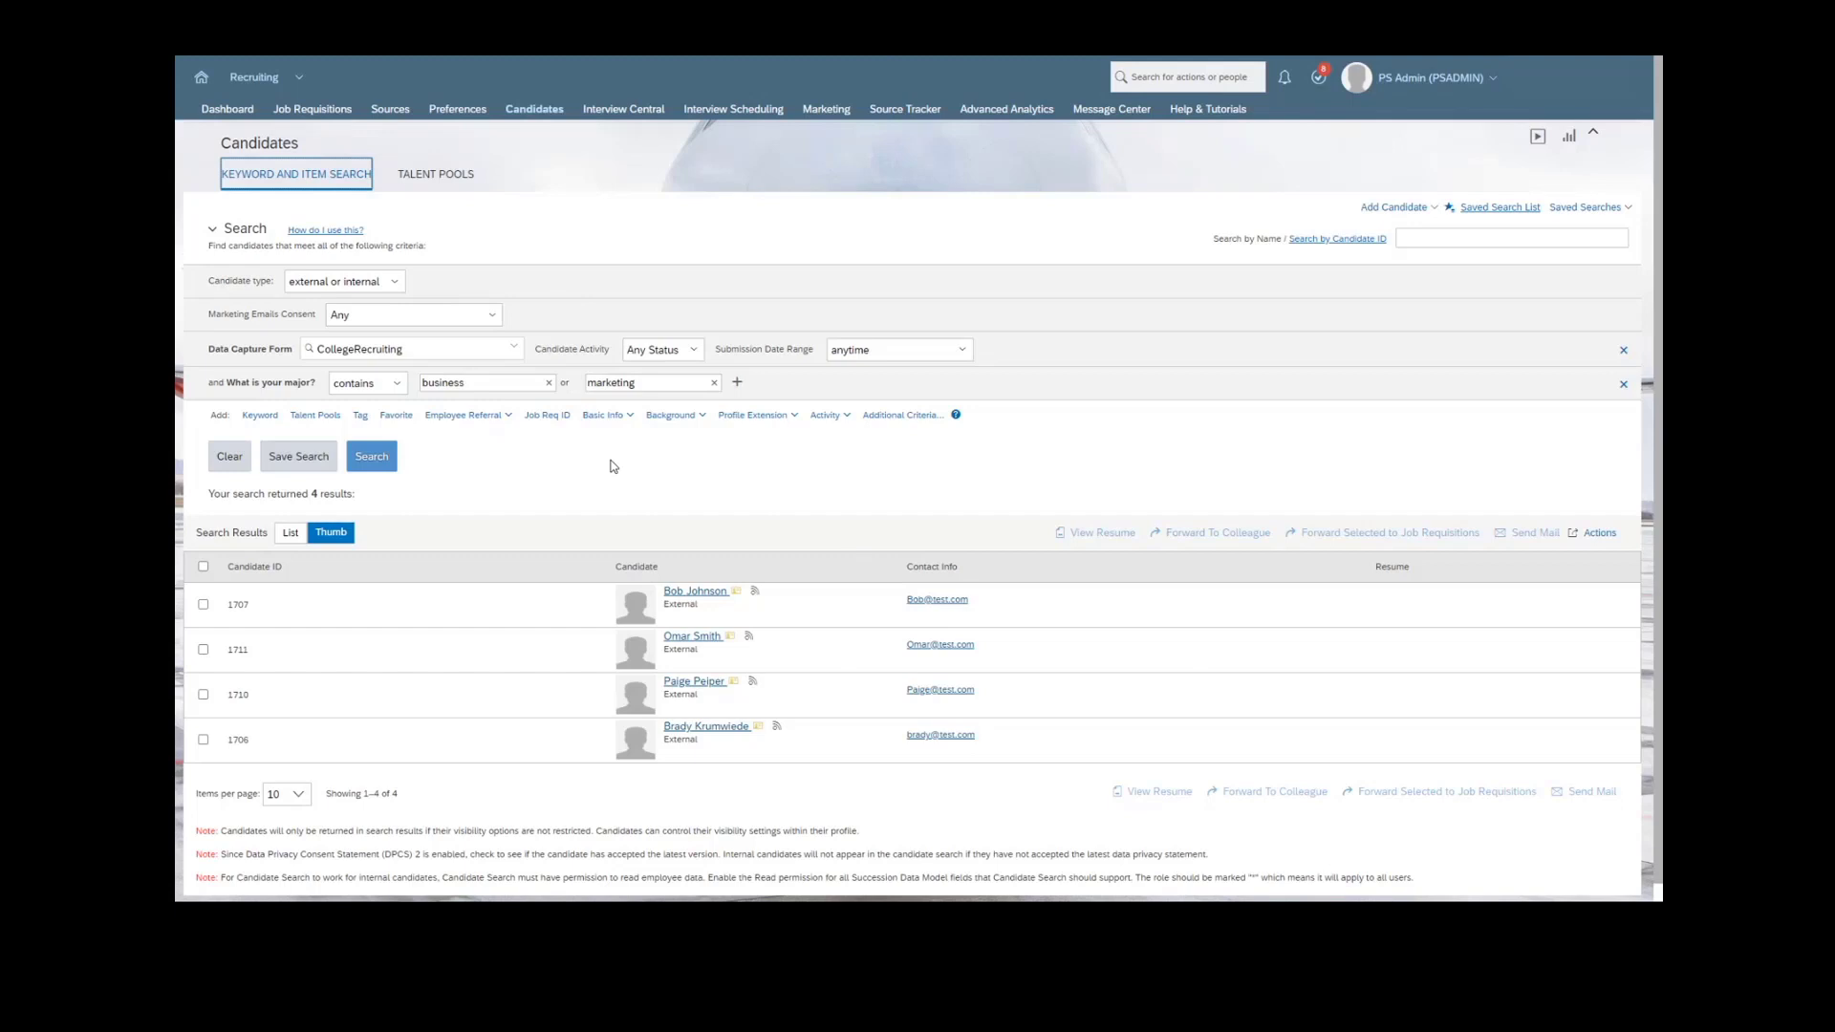
- Save the current candidate search criteria under the name Business + Marketing
{"action": "left_click", "coordinate": [582, 482]}
{"action": "left_click", "coordinate": [298, 456]}
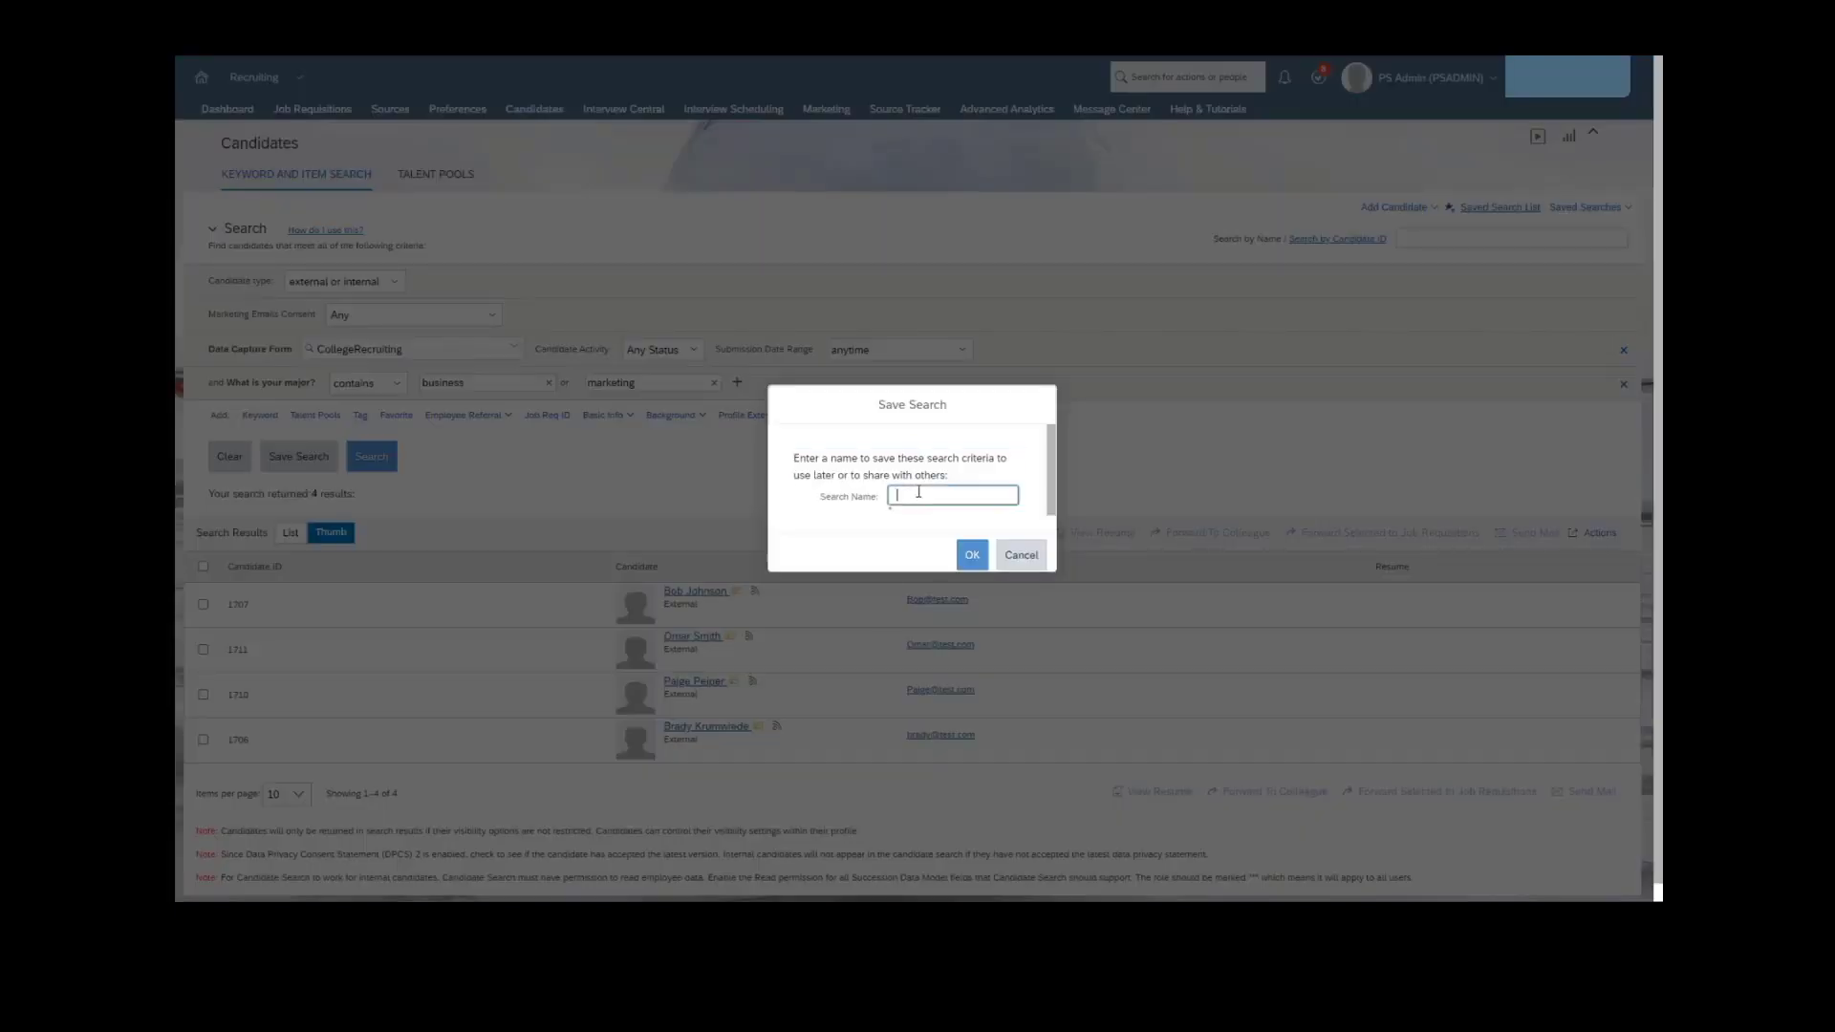
{"action": "type", "text": "Business + Marketing"}
{"action": "left_click", "coordinate": [979, 545]}
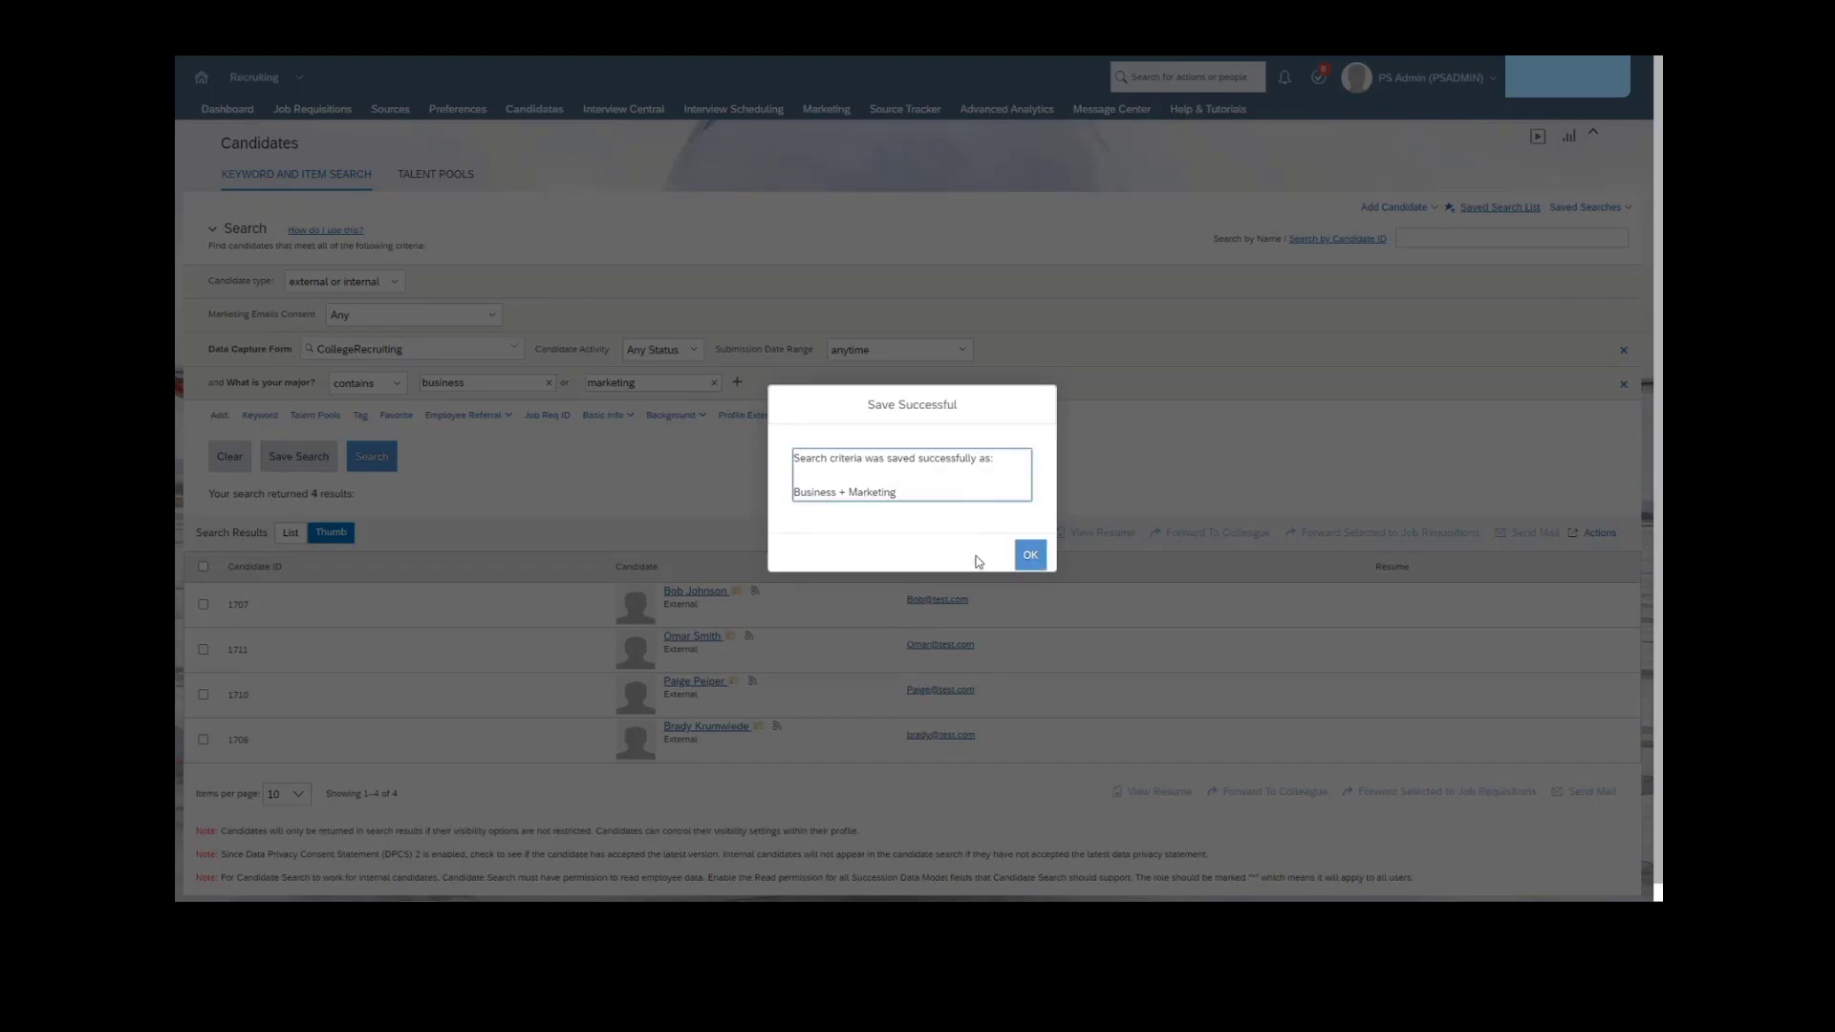
{"action": "left_click", "coordinate": [1034, 562]}
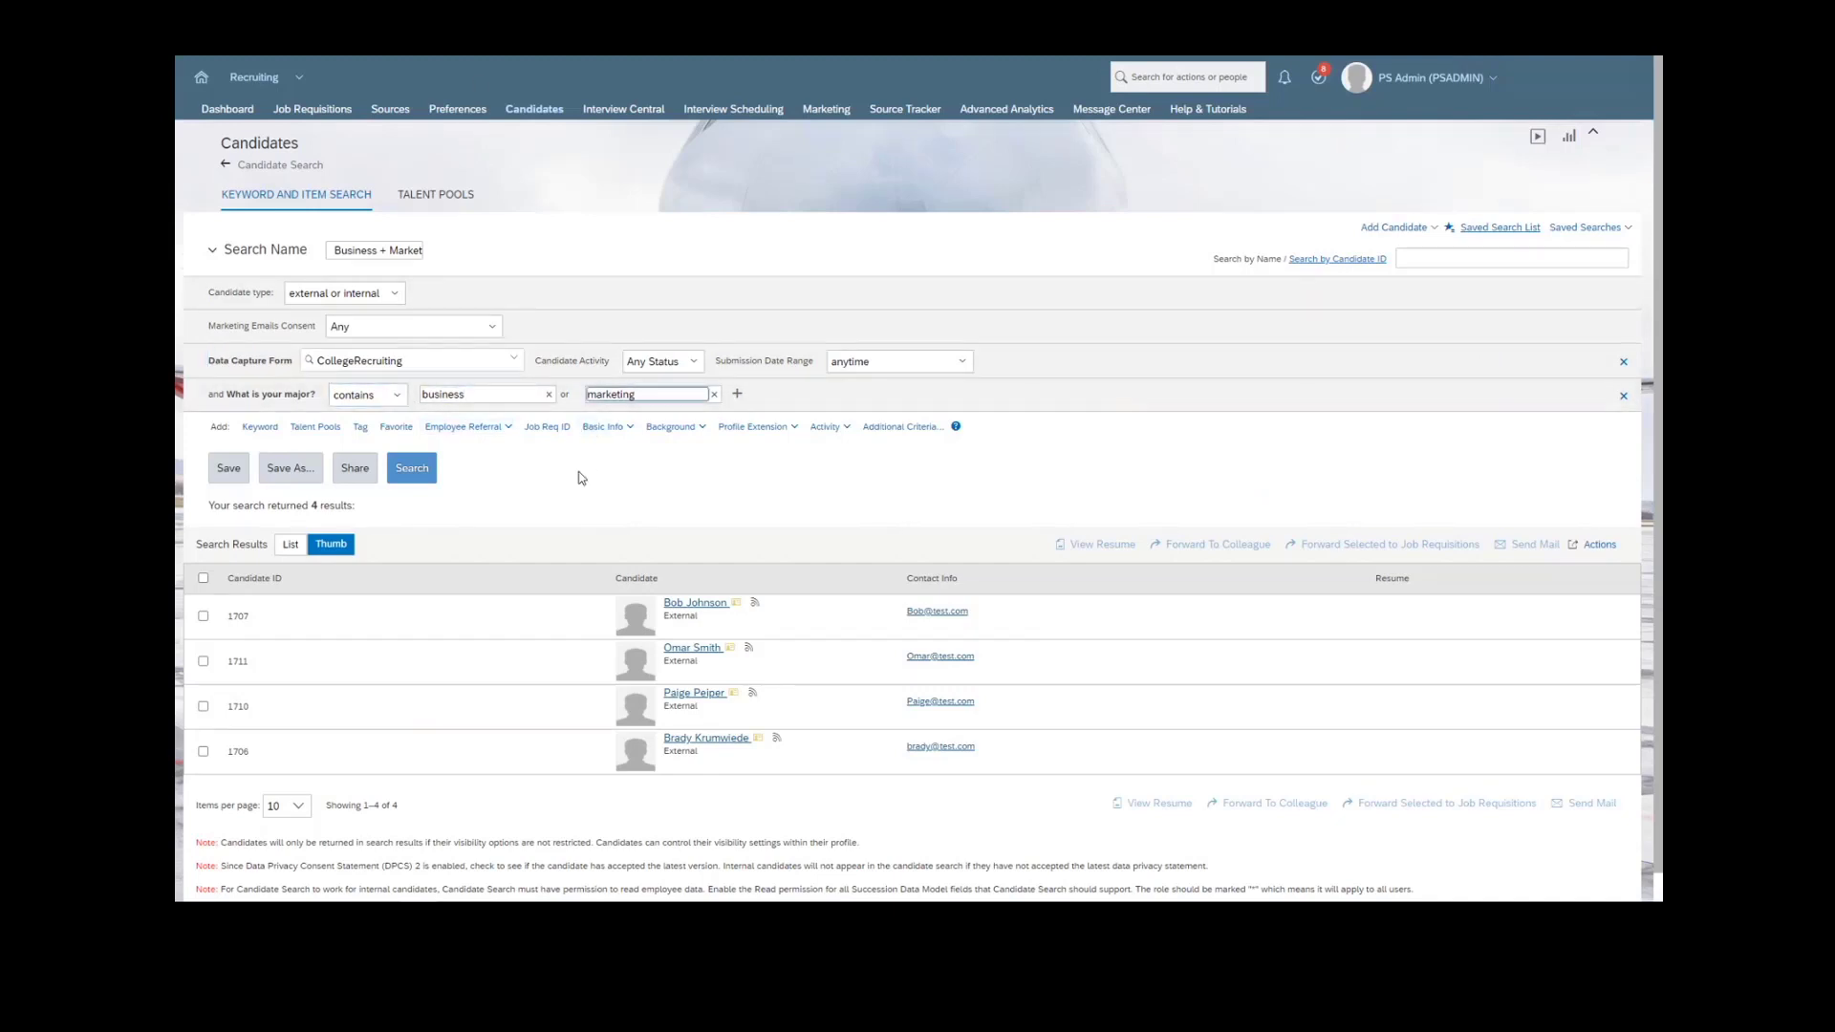
- Open the candidate talent pools
{"action": "left_click", "coordinate": [438, 194]}
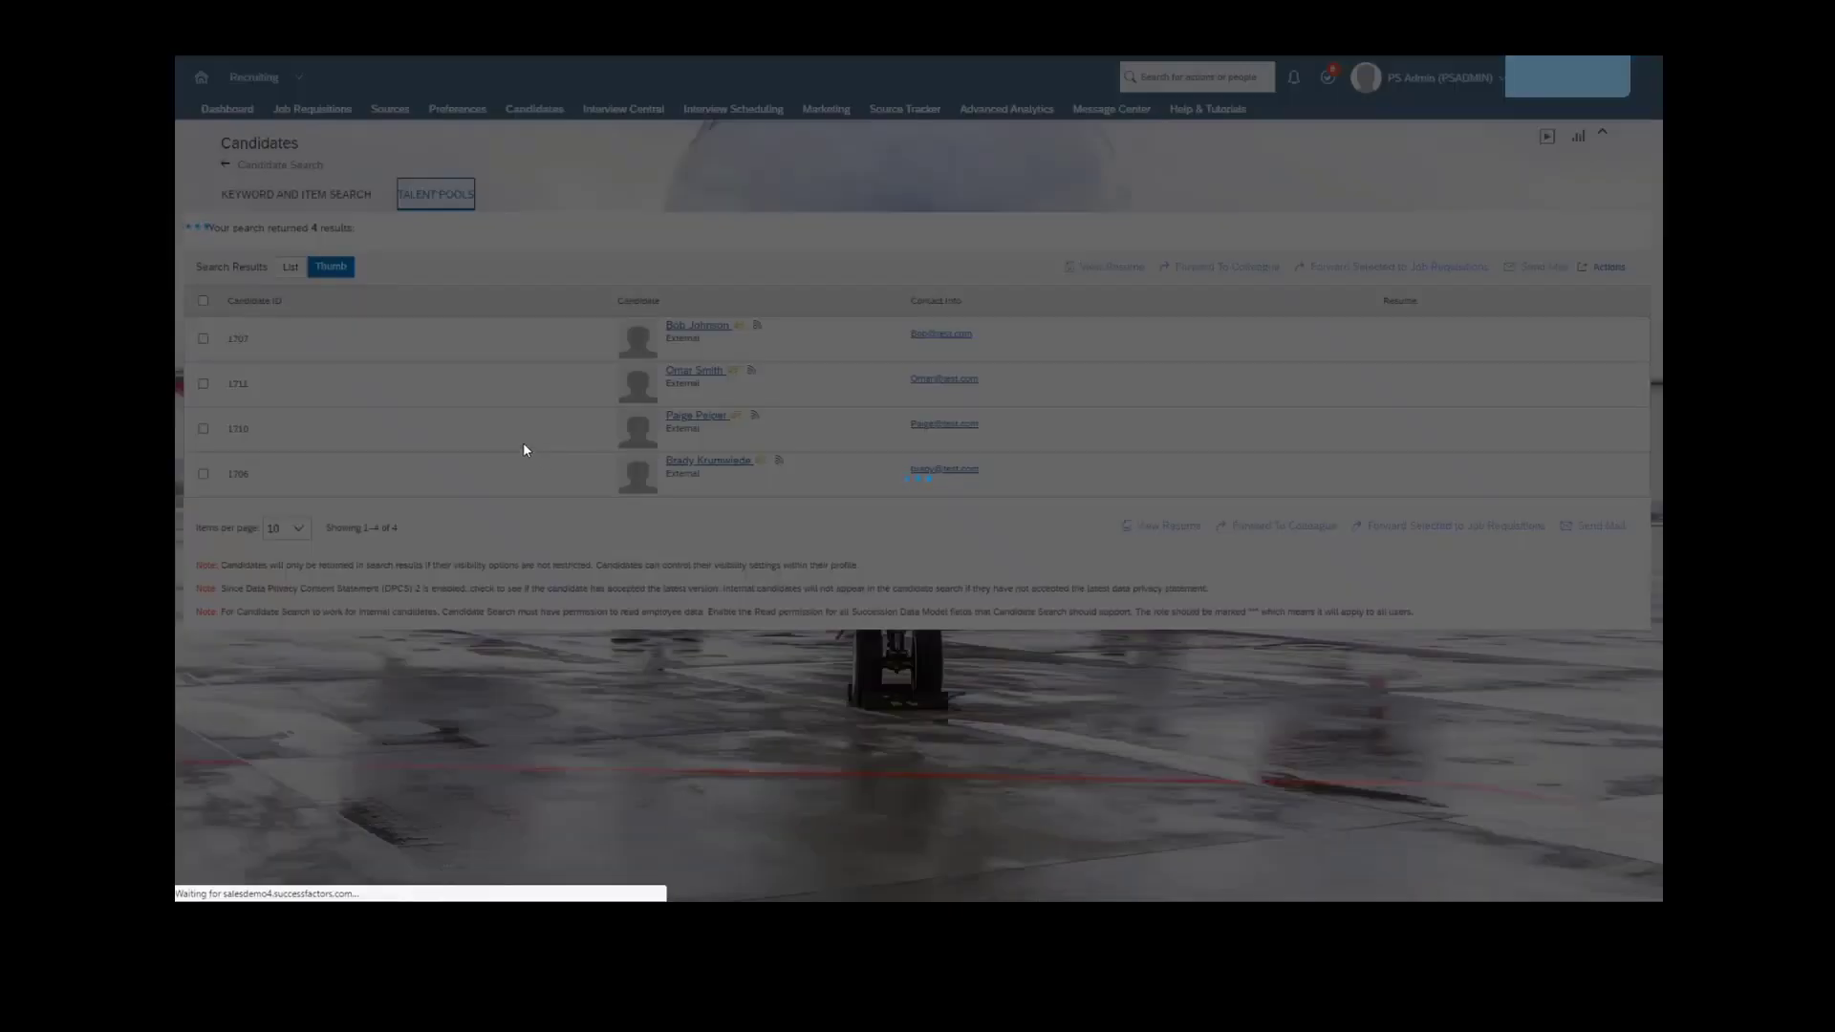